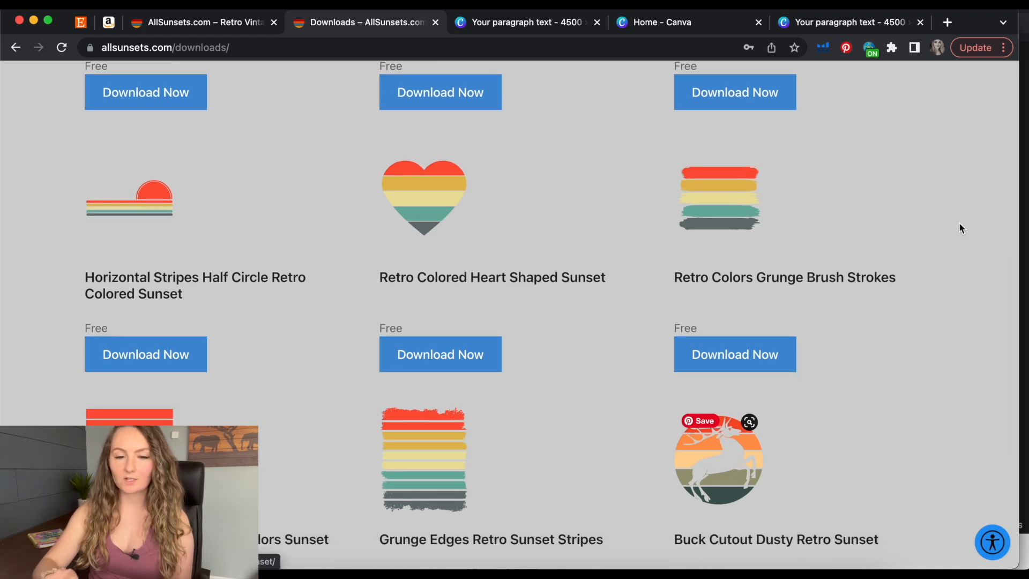
Go to page 168 of the sunset downloads catalogue and look through the designs listed there
scroll(782, 322, "down", 2)
scroll(788, 354, "down", 5)
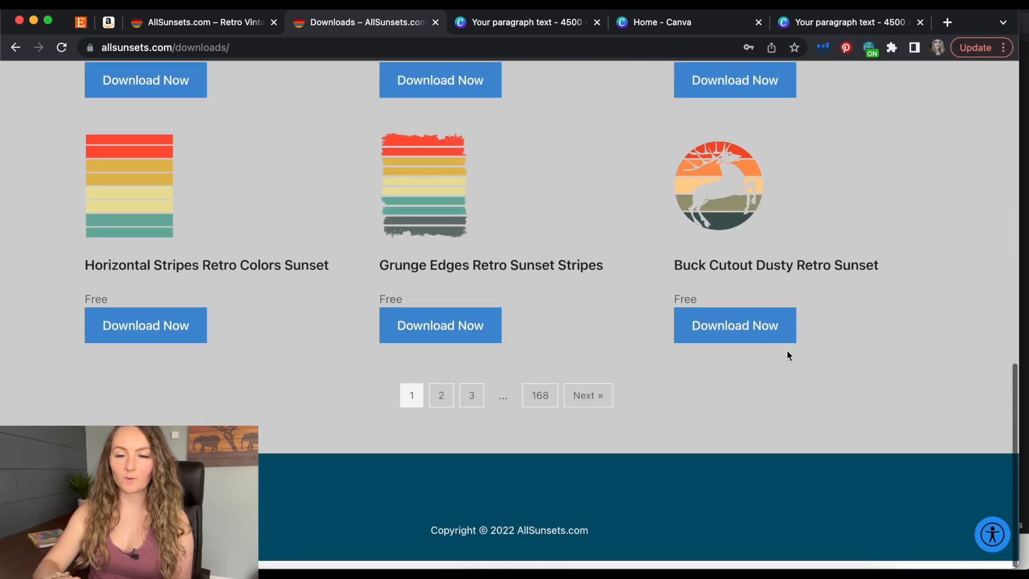
left_click(536, 405)
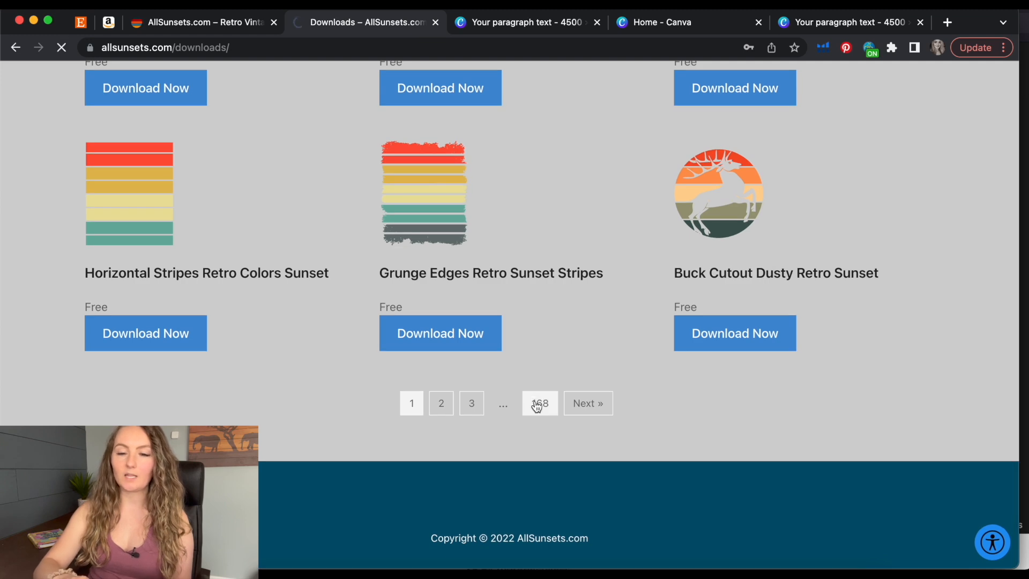
scroll(533, 407, "down", 2)
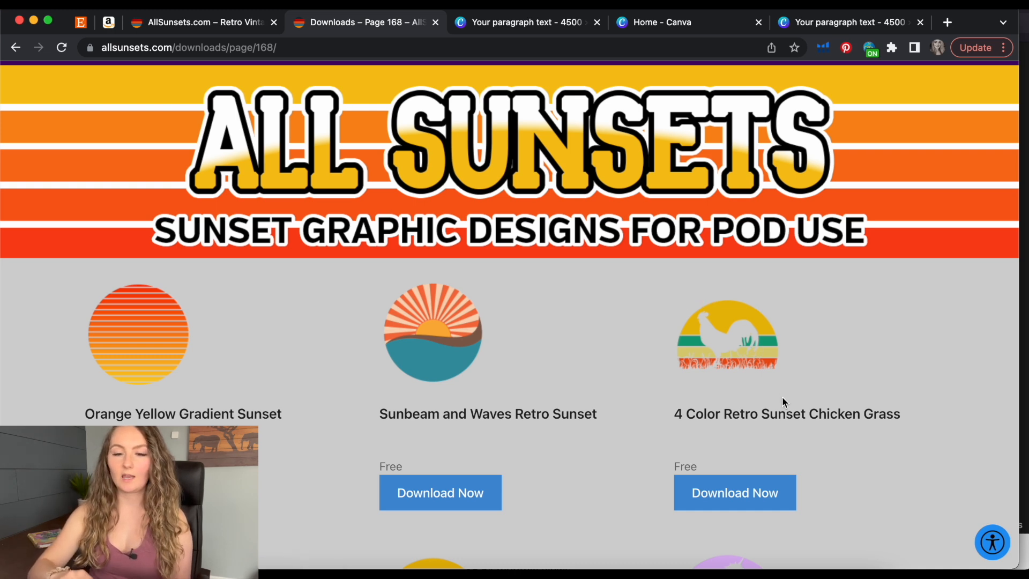
scroll(860, 375, "down", 5)
scroll(860, 375, "up", 2)
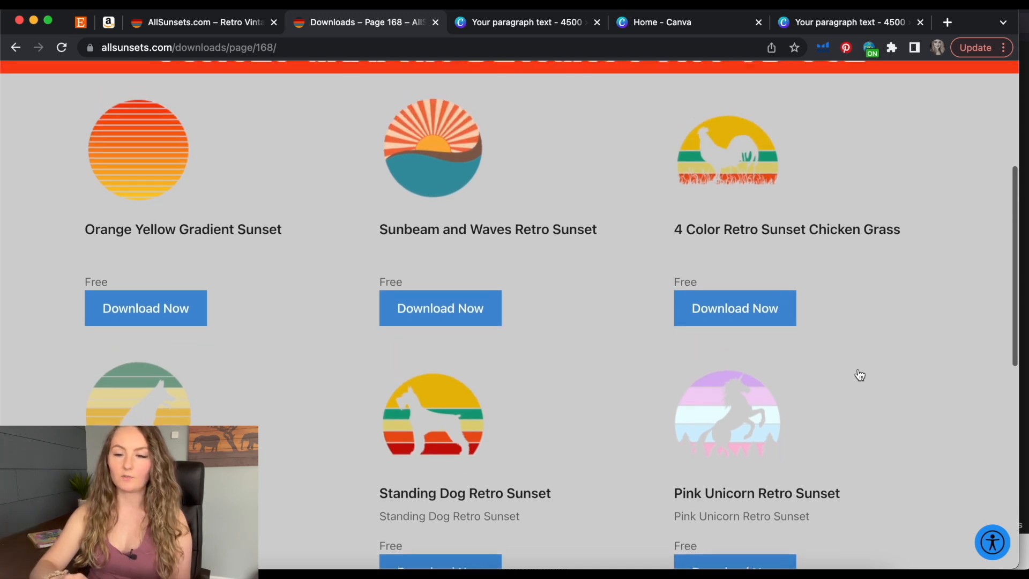
scroll(859, 375, "down", 5)
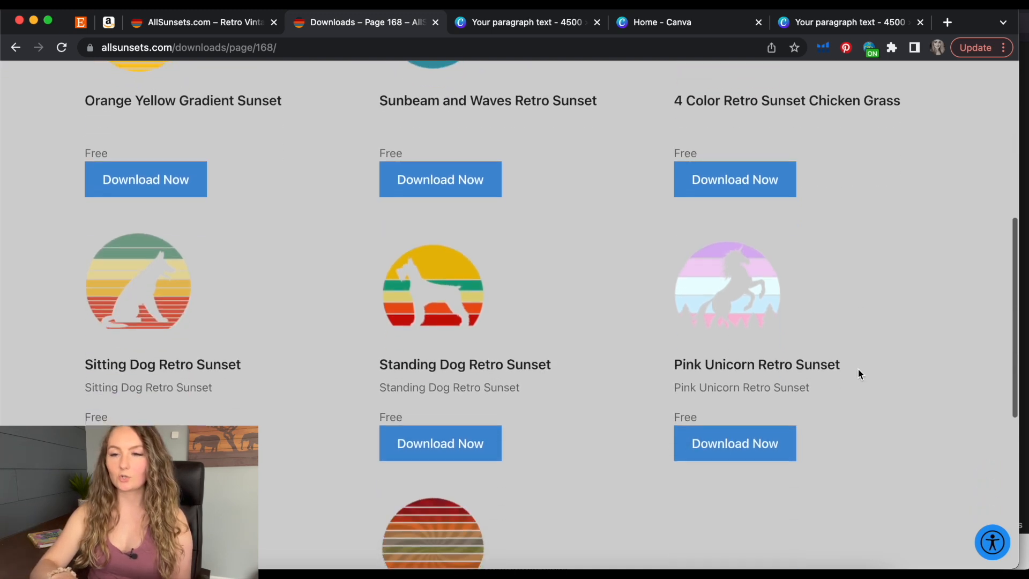
scroll(857, 374, "up", 15)
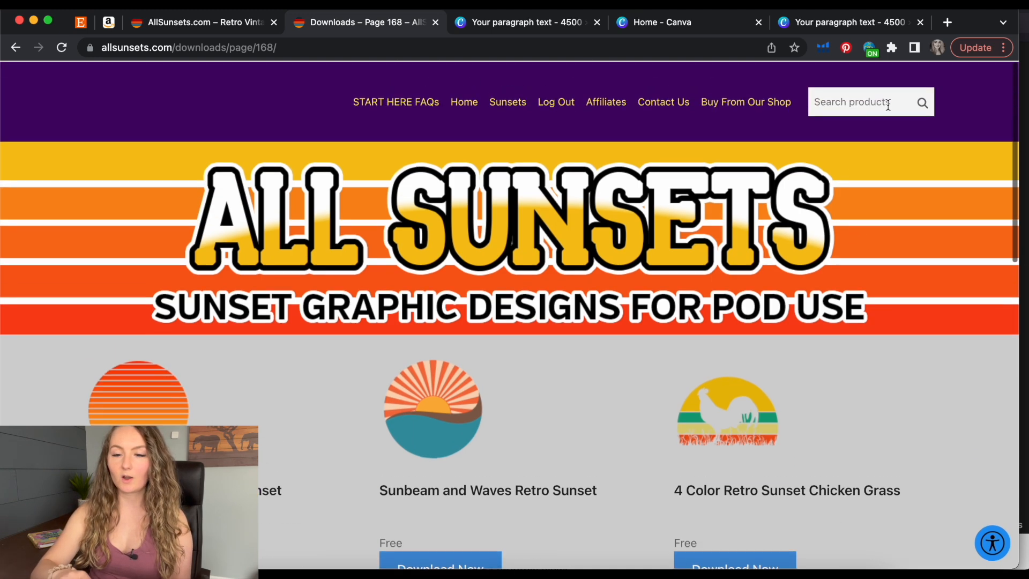
scroll(802, 234, "down", 15)
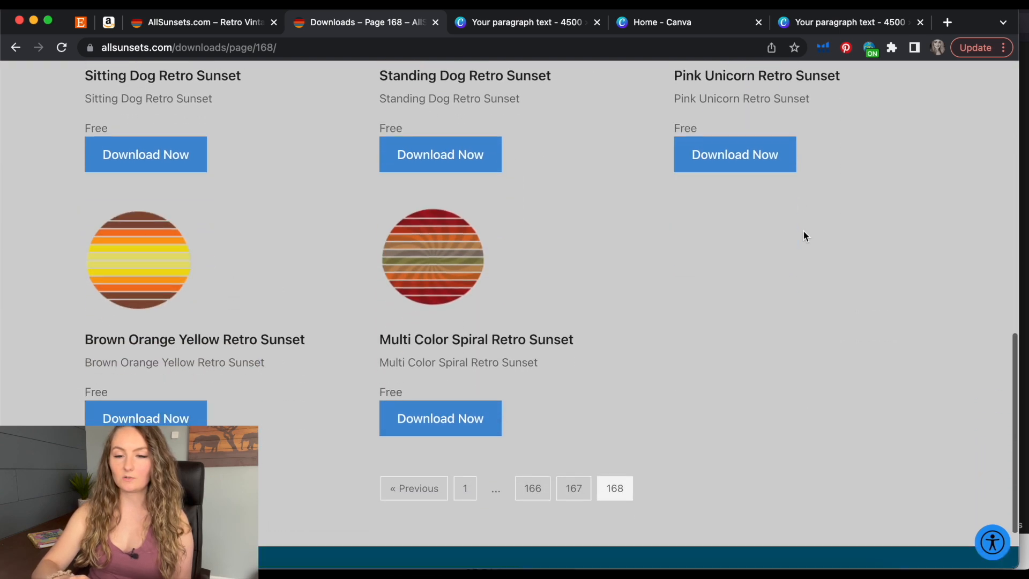
Open catalogue page 167 and examine its mountain, deer, dog and campfire sunset designs
left_click(575, 460)
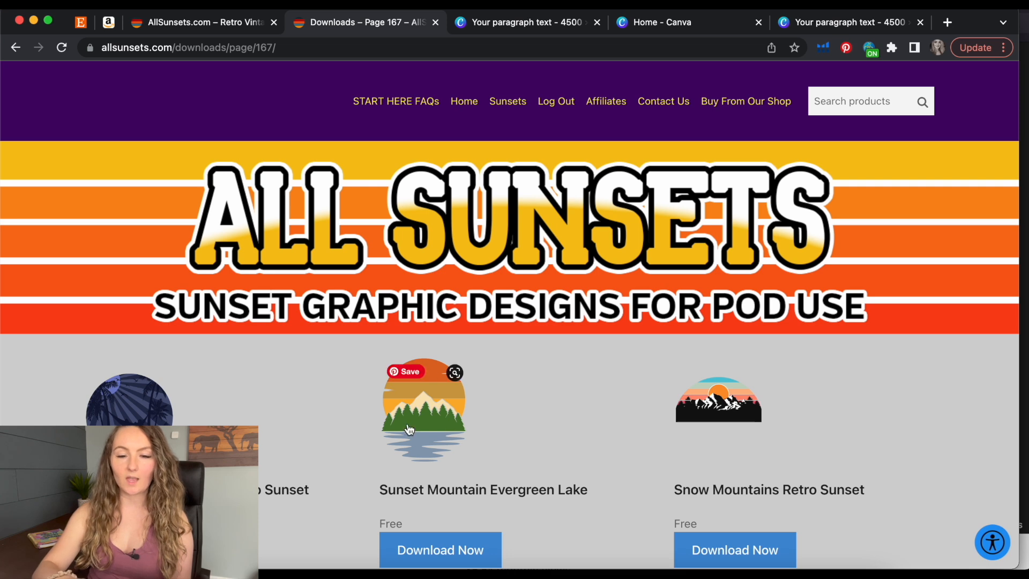
scroll(481, 423, "down", 3)
scroll(482, 423, "down", 2)
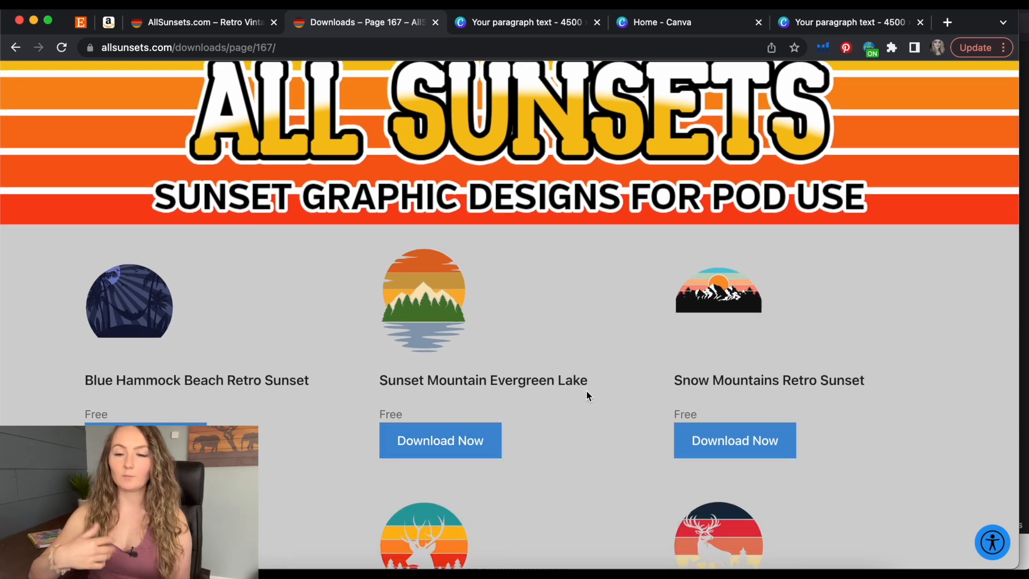
scroll(586, 391, "down", 4)
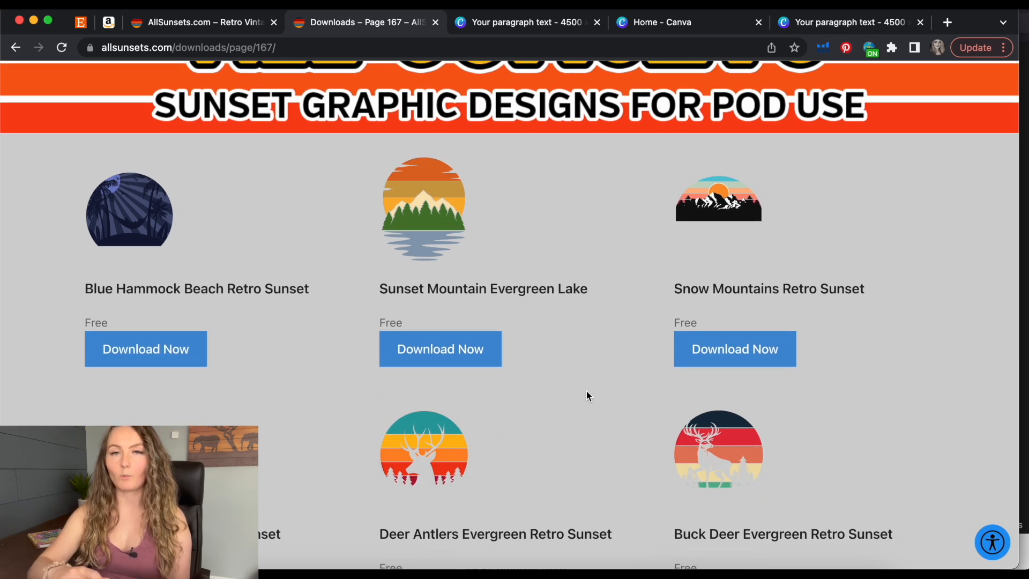
scroll(586, 390, "down", 2)
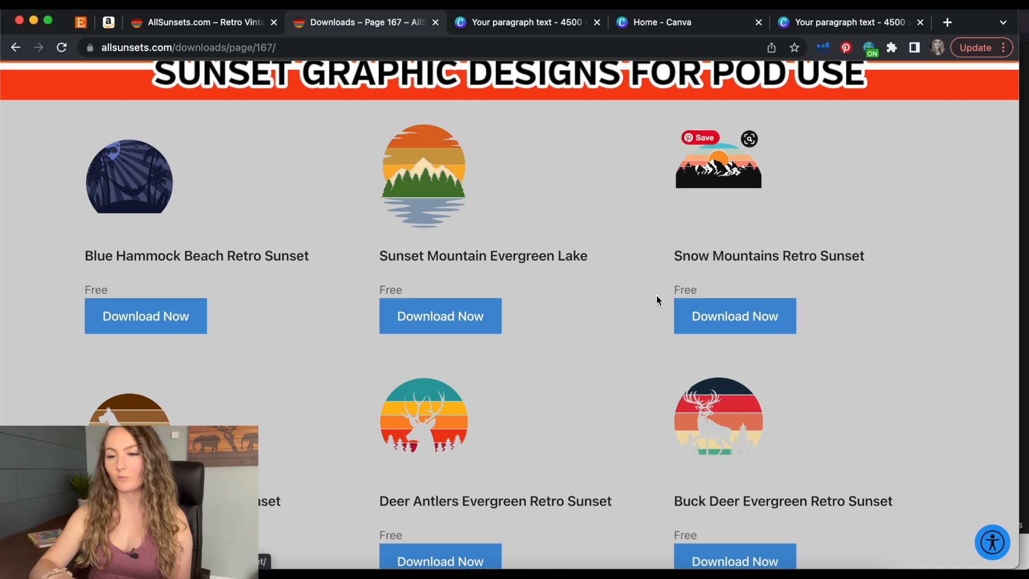
scroll(656, 297, "down", 1)
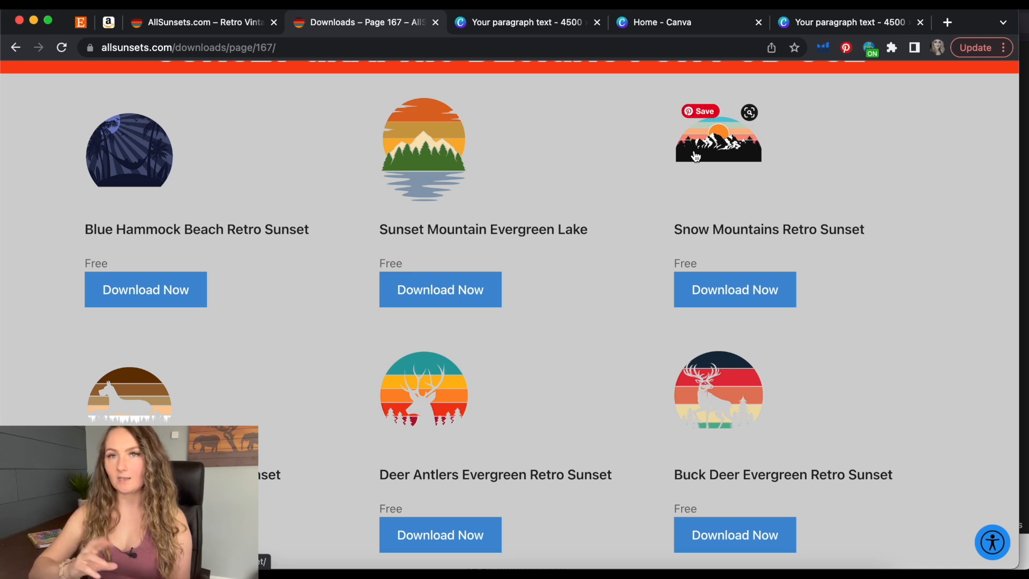
scroll(835, 200, "down", 6)
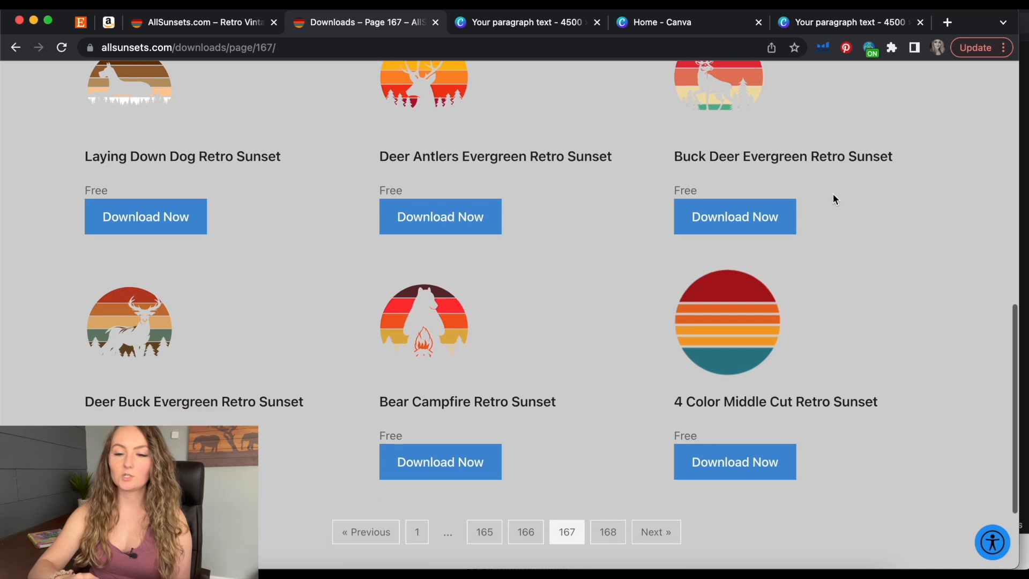
scroll(832, 200, "down", 2)
Open catalogue page 166 and browse its mountain, ocean, beach and samurai sunset designs
left_click(536, 460)
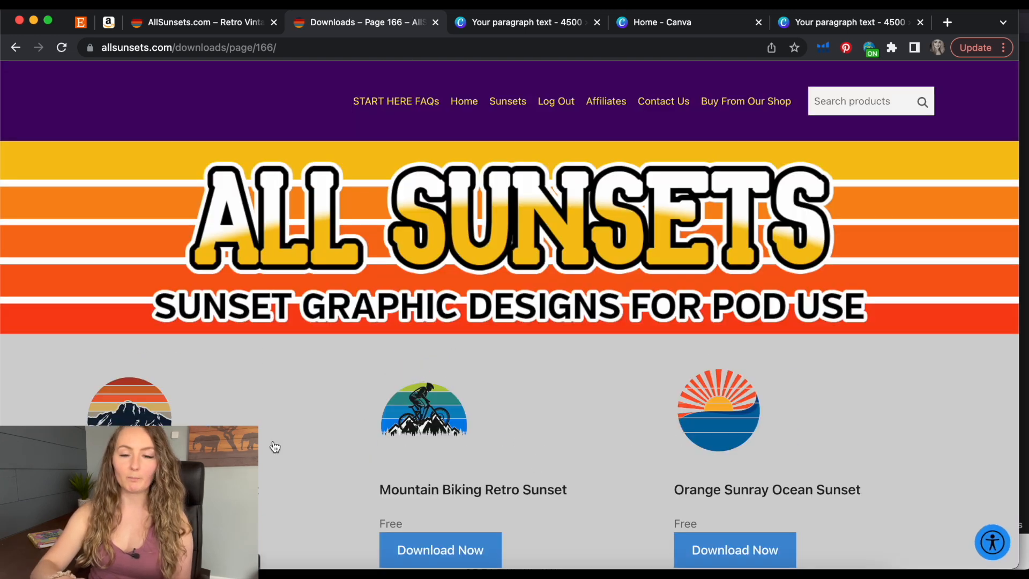
scroll(271, 448, "down", 2)
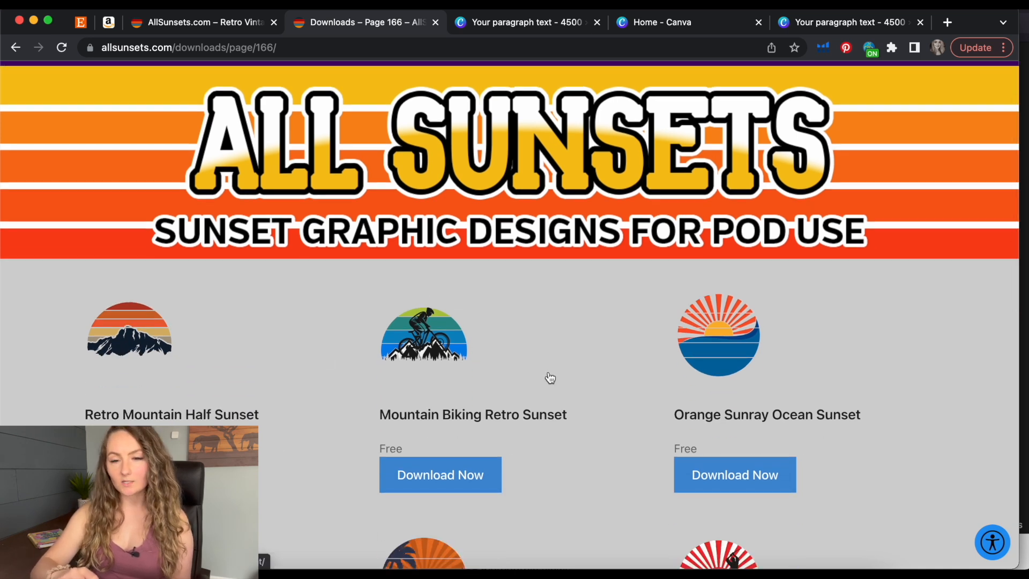
scroll(549, 376, "down", 3)
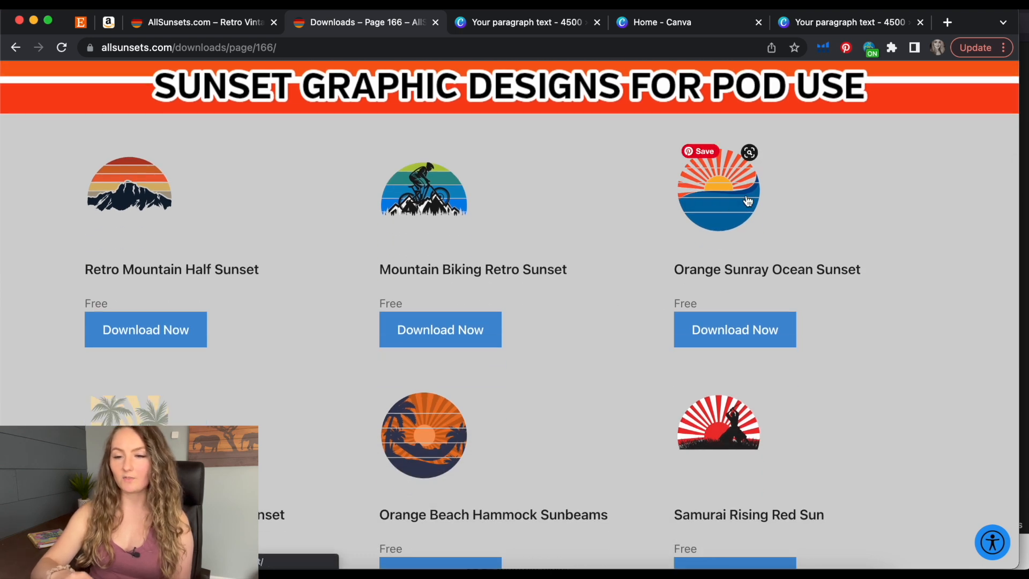
scroll(540, 329, "down", 6)
scroll(541, 333, "down", 2)
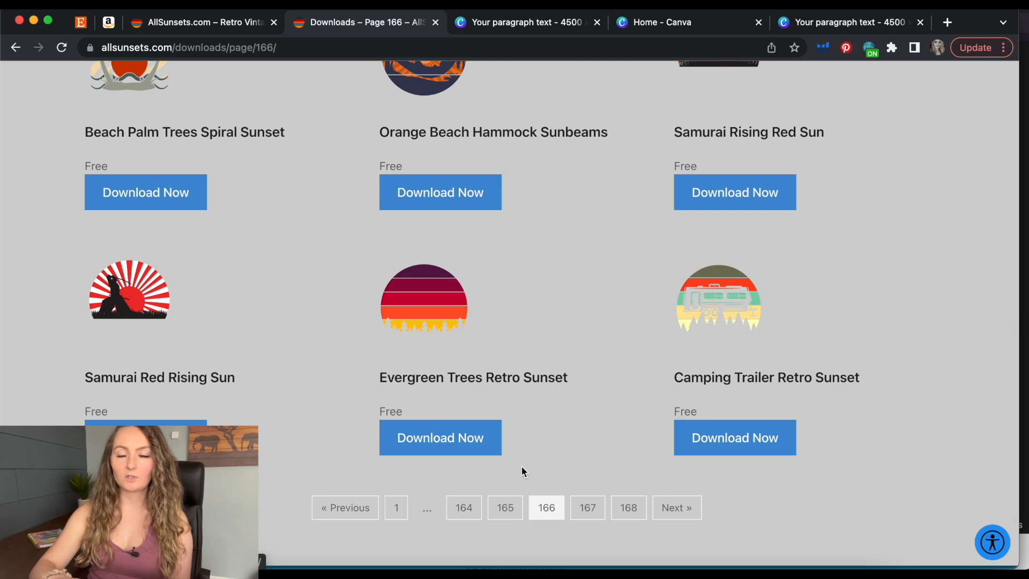
Open catalogue page 165 and look over its full-circle, palm tree and mountain sunset graphics
left_click(505, 507)
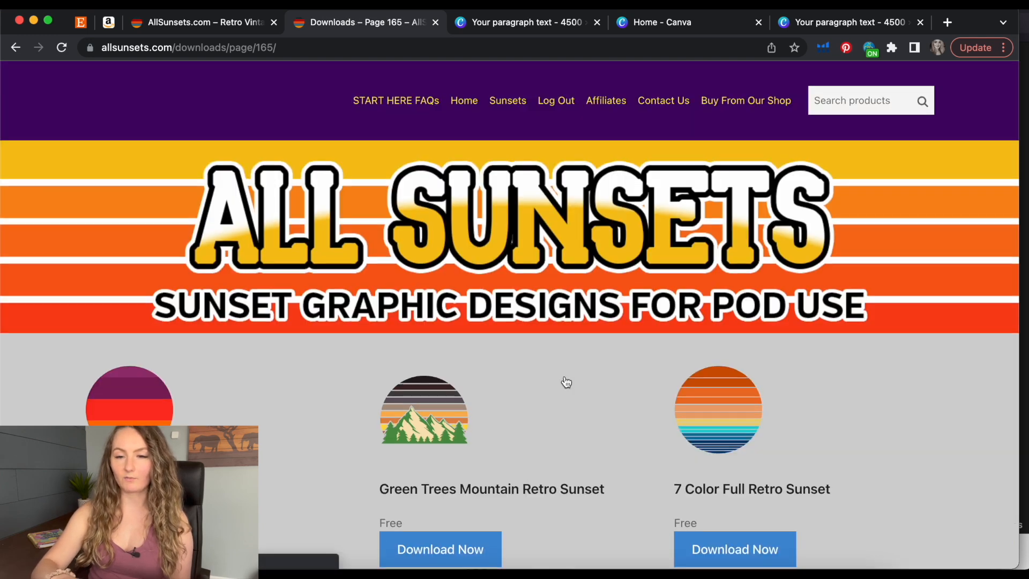
scroll(564, 384, "down", 3)
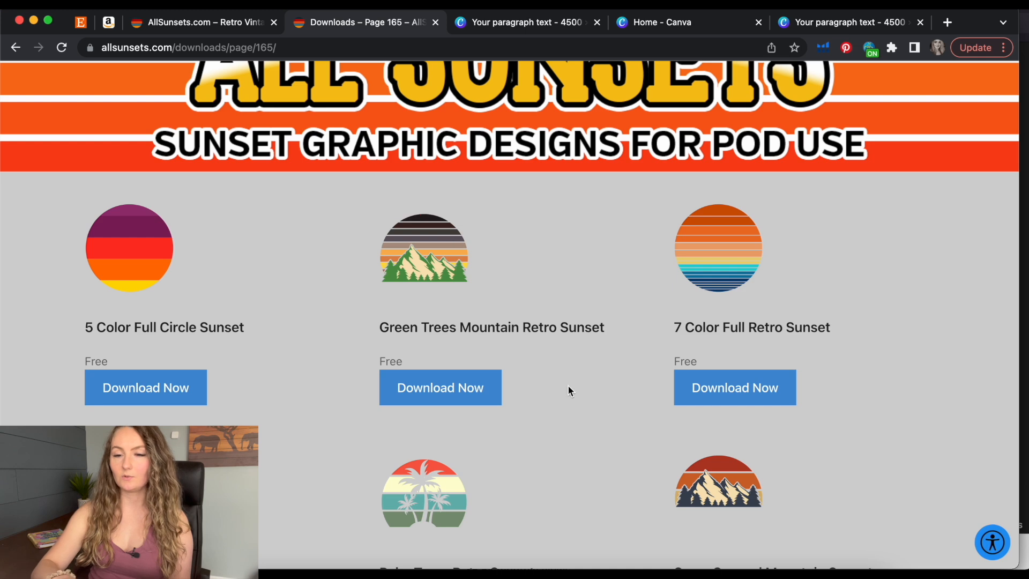
scroll(567, 384, "down", 5)
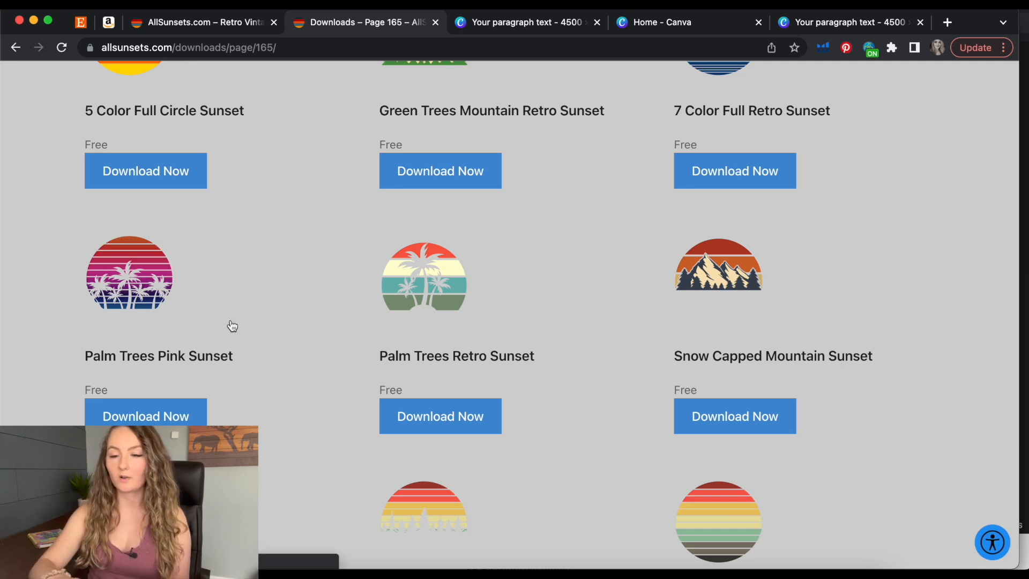
scroll(230, 325, "down", 5)
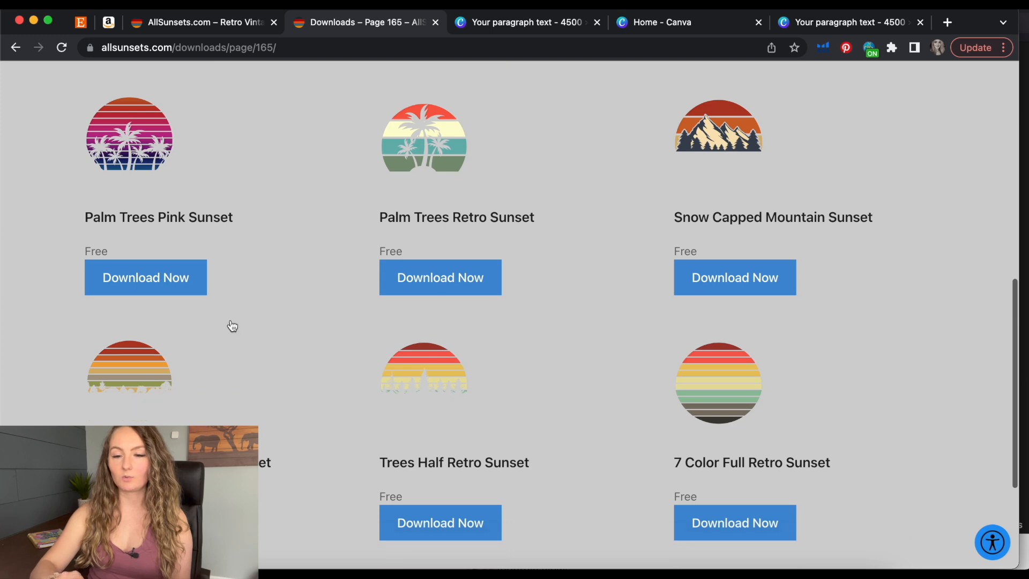
Browse the sunset graphics on catalogue page 164, followed by those on page 163
left_click(491, 482)
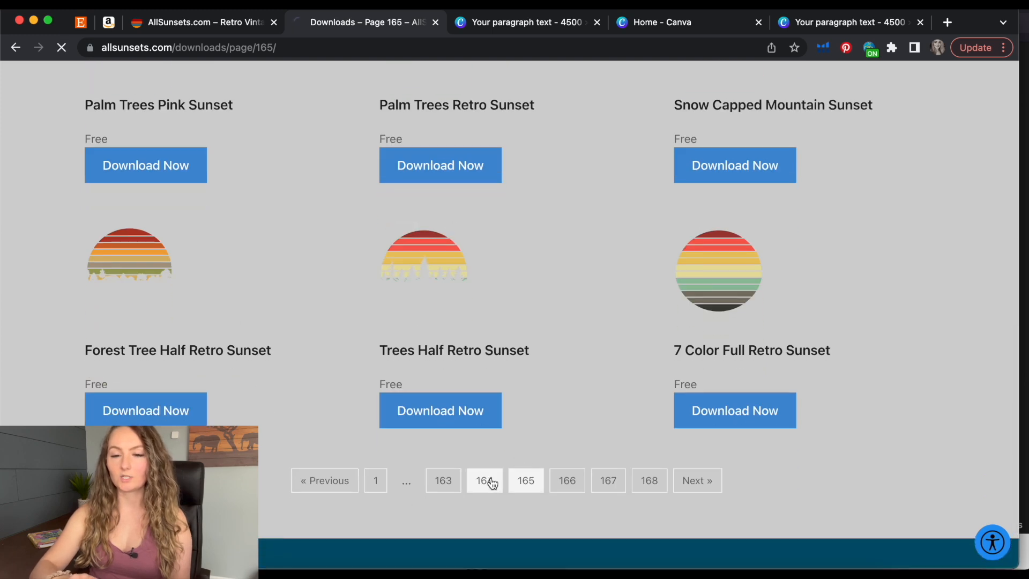
scroll(491, 483, "down", 3)
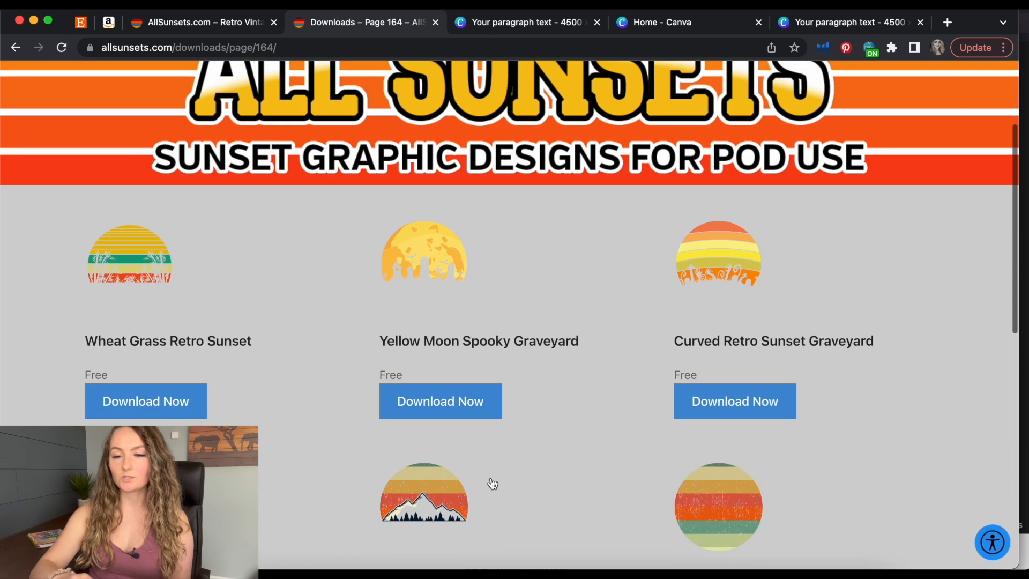
scroll(492, 483, "down", 7)
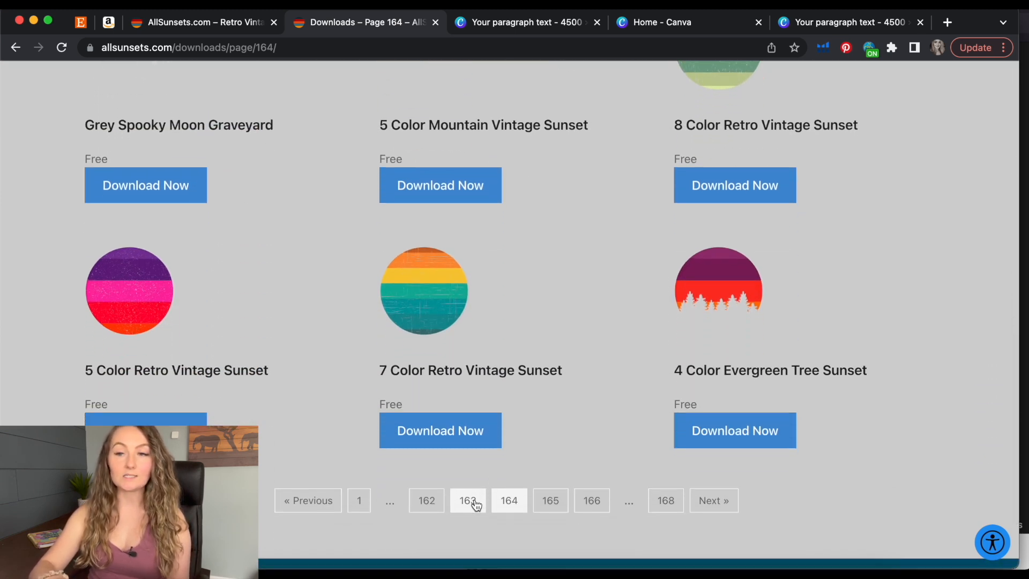
left_click(474, 503)
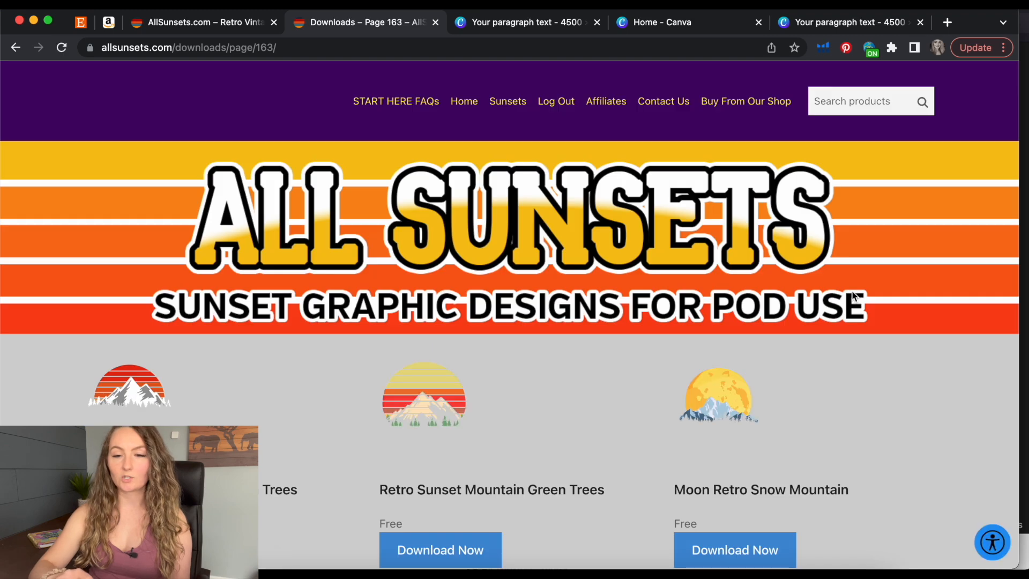
scroll(853, 295, "down", 5)
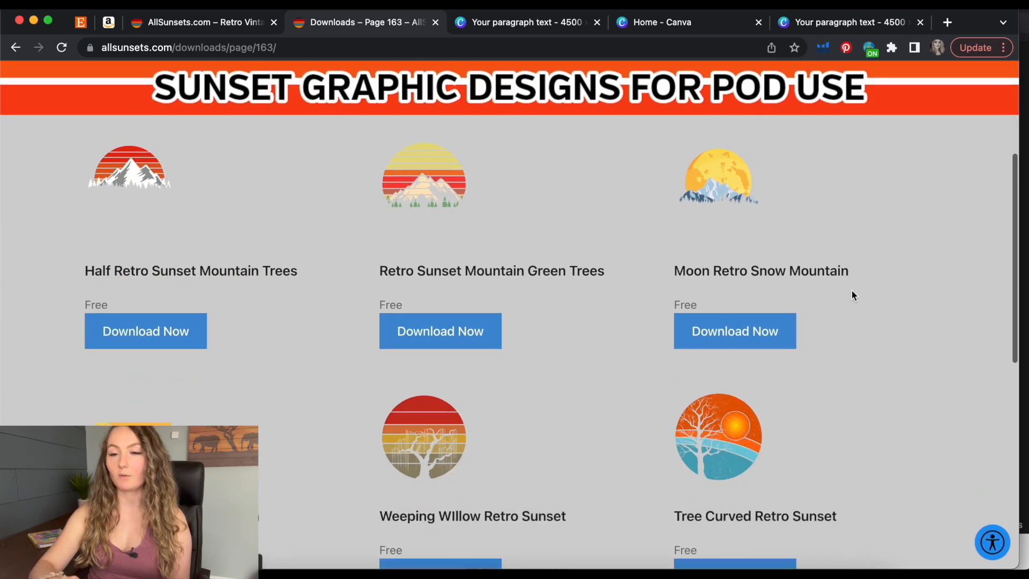
scroll(853, 295, "down", 1)
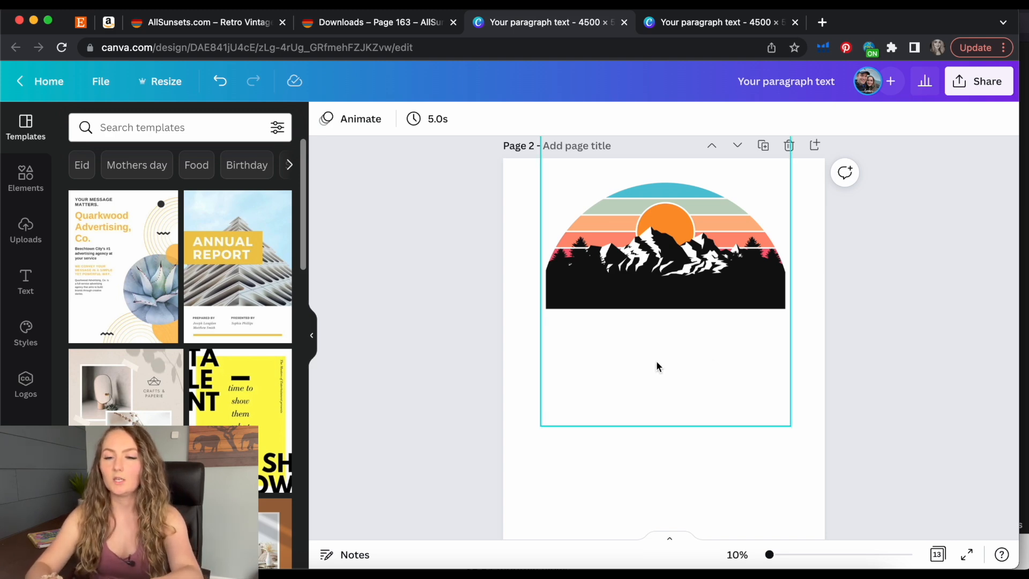
In the Canva design, add an Edmund-Texture text box reading "EXPLORE MORE" to page 2 with the snowy mountain sunset
key("t")
left_click(883, 320)
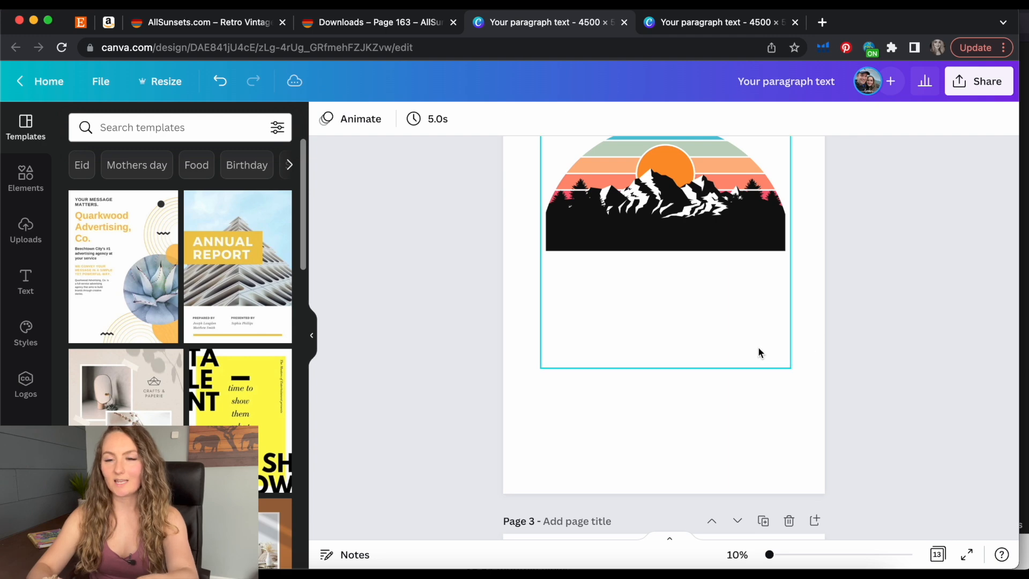
key("ctrl+v")
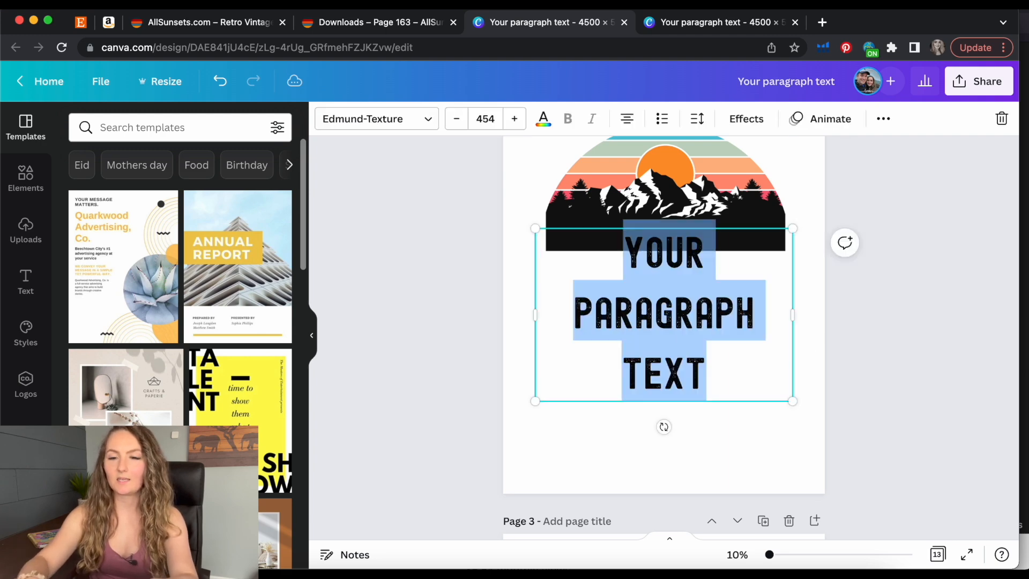
type("EXPLORE MORE")
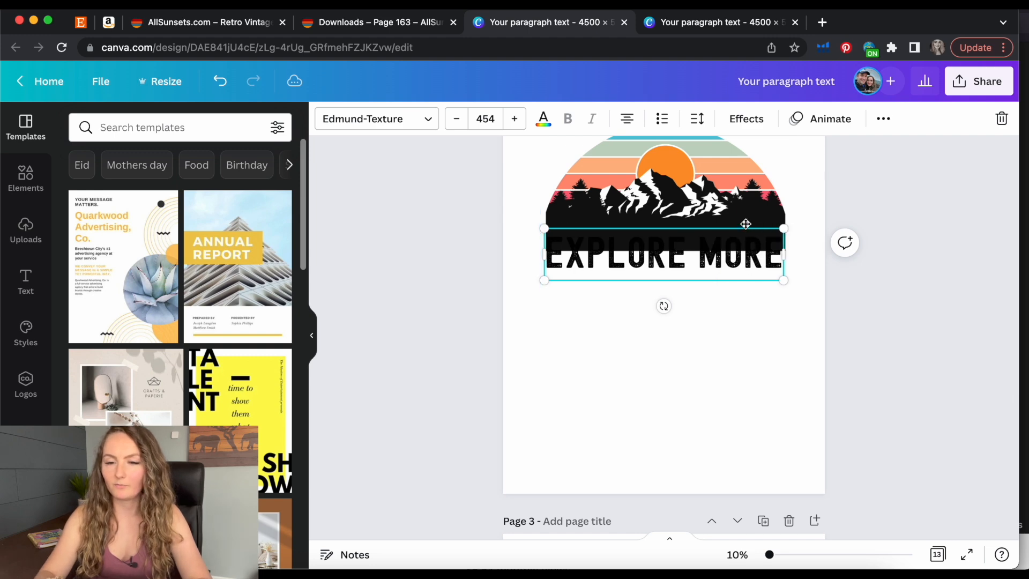
Move the "EXPLORE MORE" text directly beneath the mountain sunset graphic and align it with the graphic's width
left_click_drag(746, 225, 746, 238)
left_click_drag(785, 297, 784, 296)
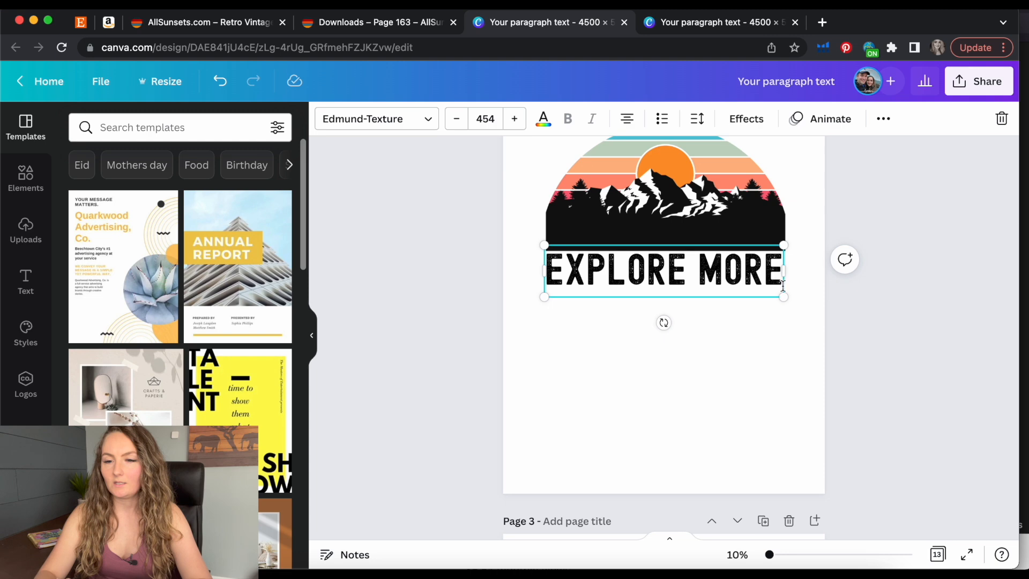
left_click_drag(783, 296, 784, 296)
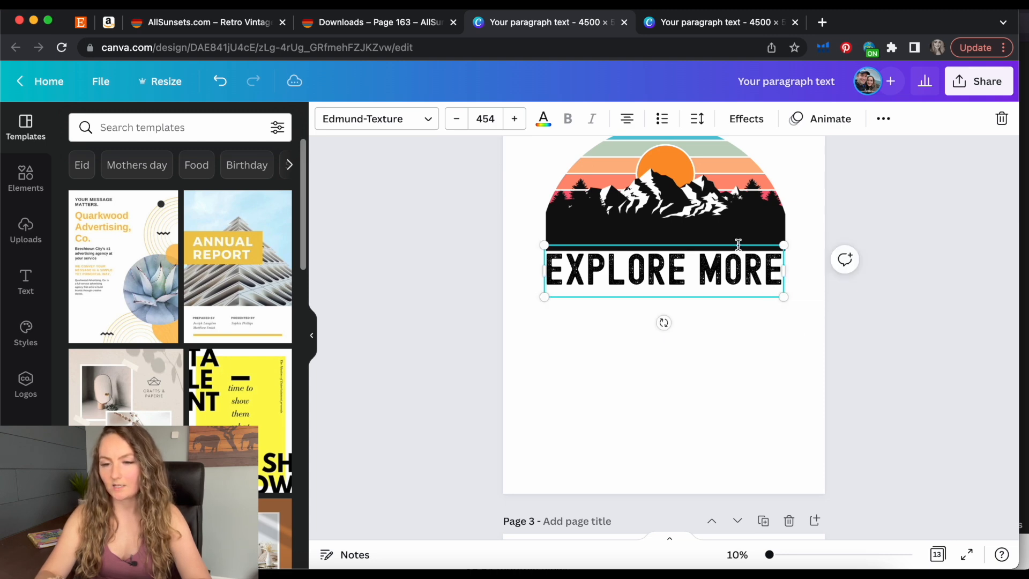
left_click_drag(739, 245, 741, 245)
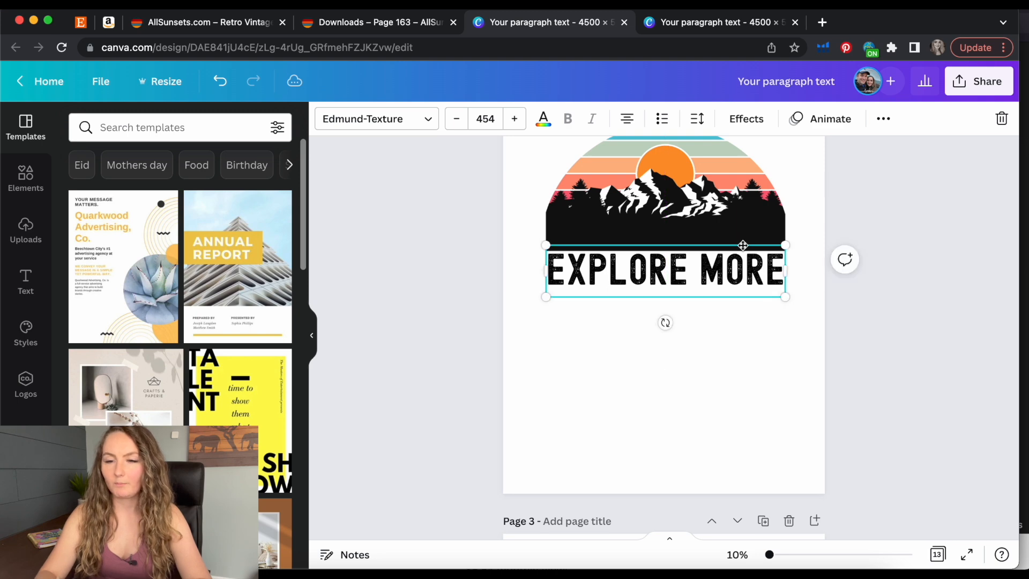
left_click(859, 220)
scroll(858, 220, "up", 1)
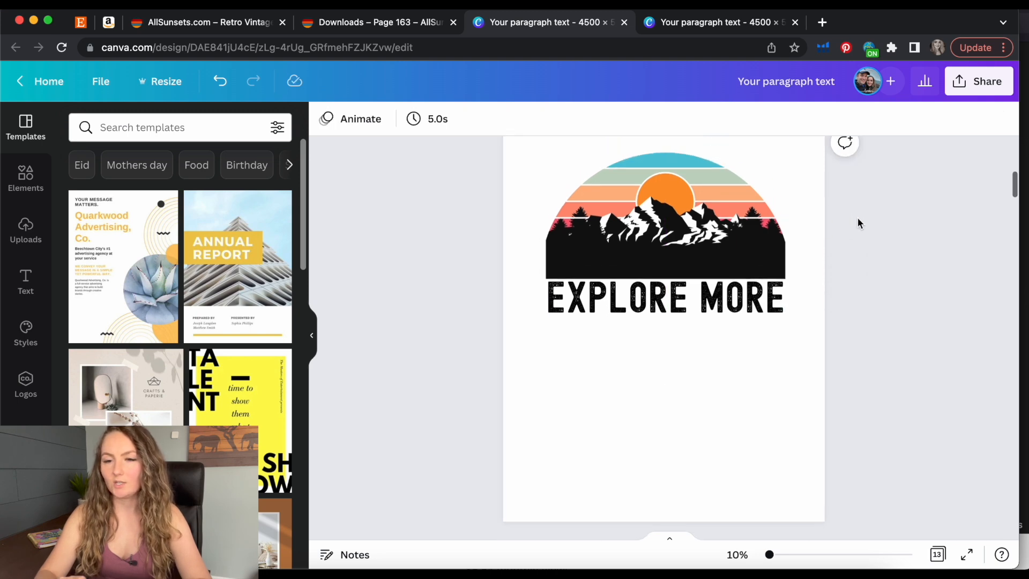
Recolor the "EXPLORE MORE" text with the turquoise photo color taken from the mountain sunset graphic
left_click(778, 297)
left_click(543, 118)
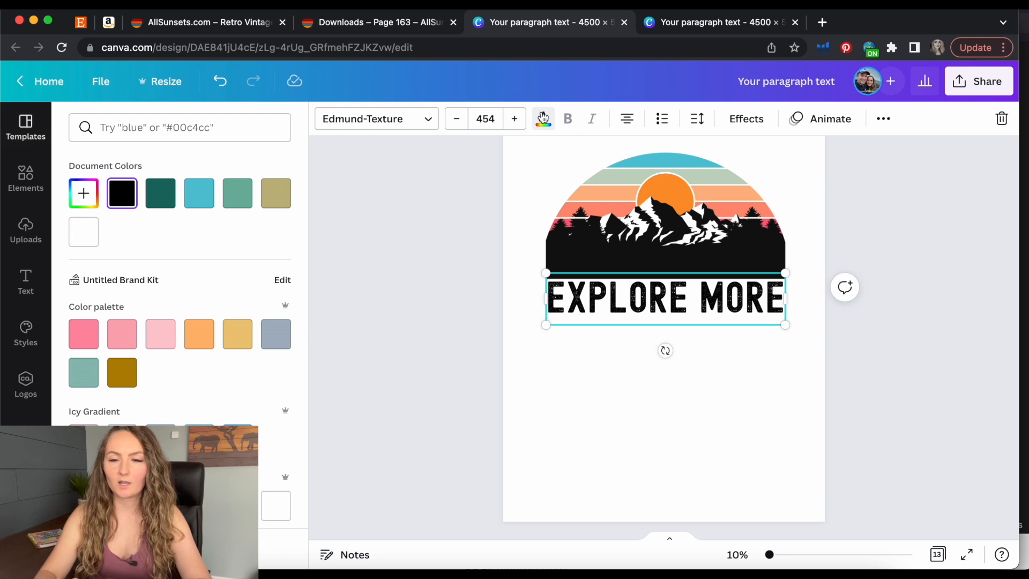
scroll(231, 246, "down", 10)
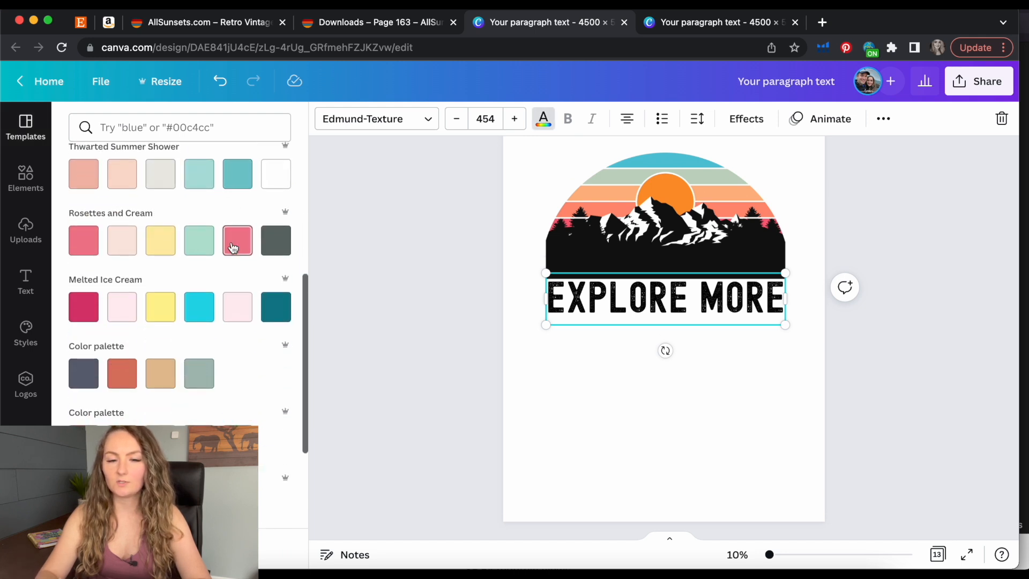
scroll(230, 246, "down", 3)
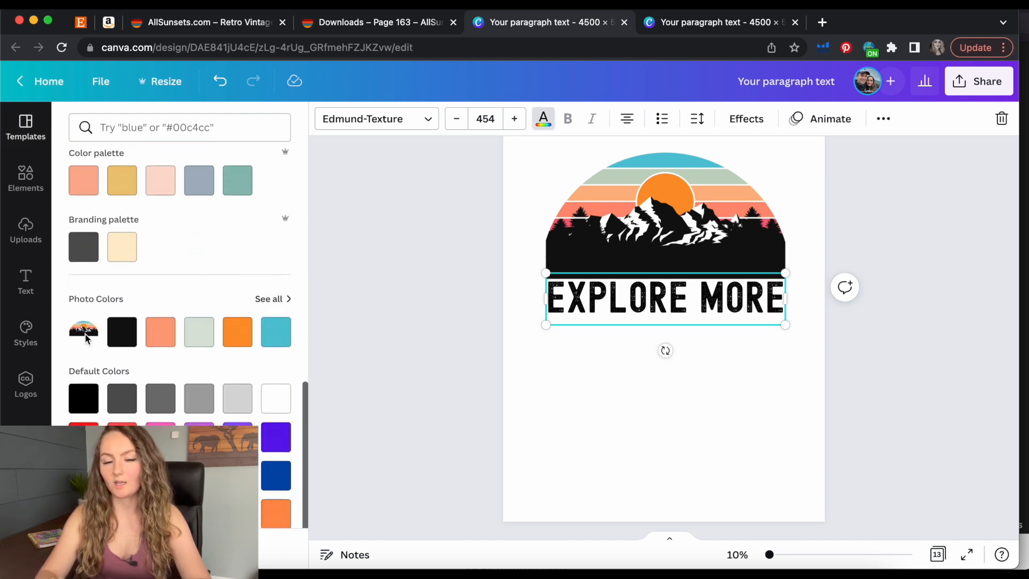
left_click(284, 338)
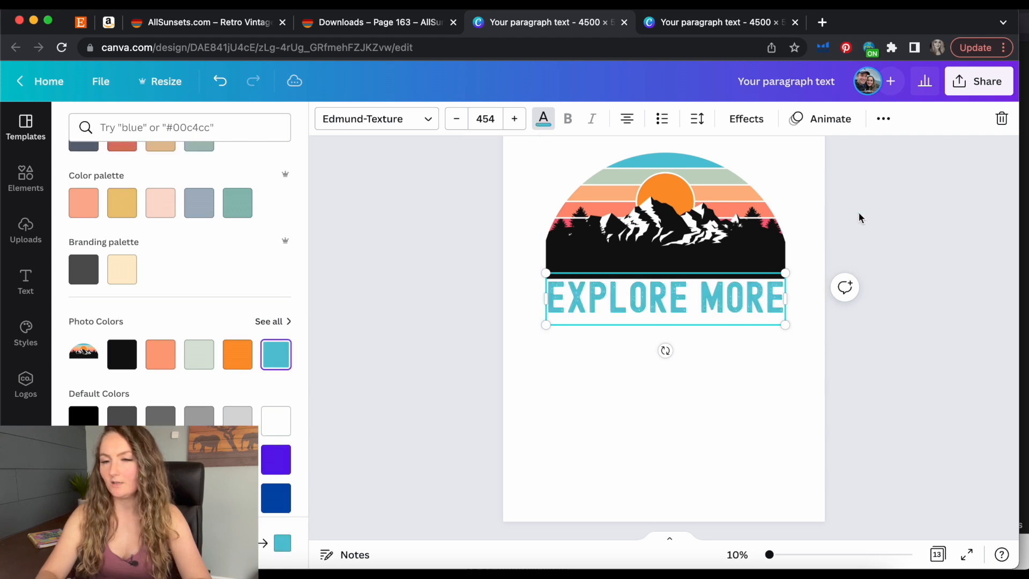
left_click(859, 213)
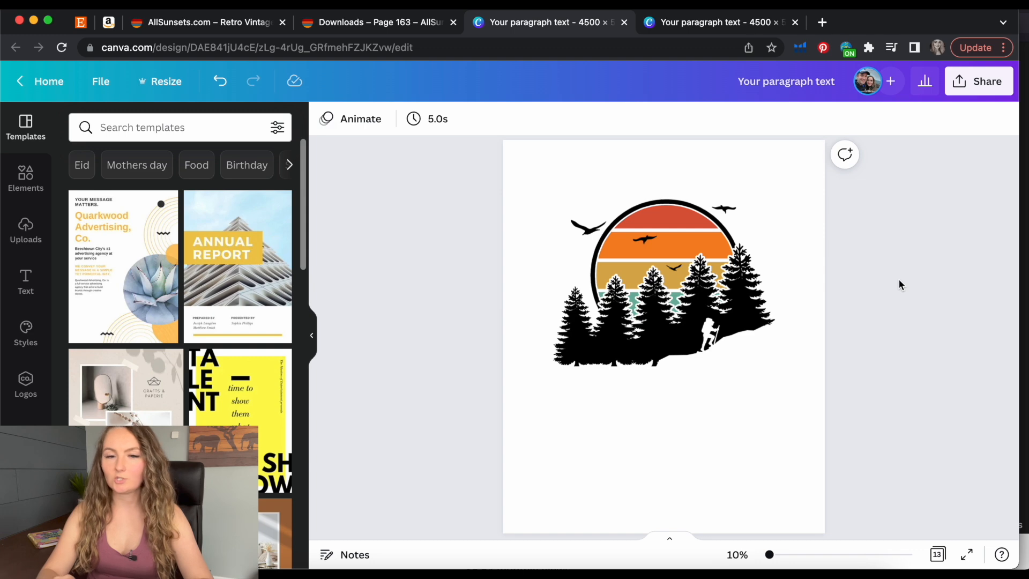
On the page with the forest hiker sunset, add an Edmund-Texture text box reading "ADVENTURE" and place it above the sun
double_click(752, 290)
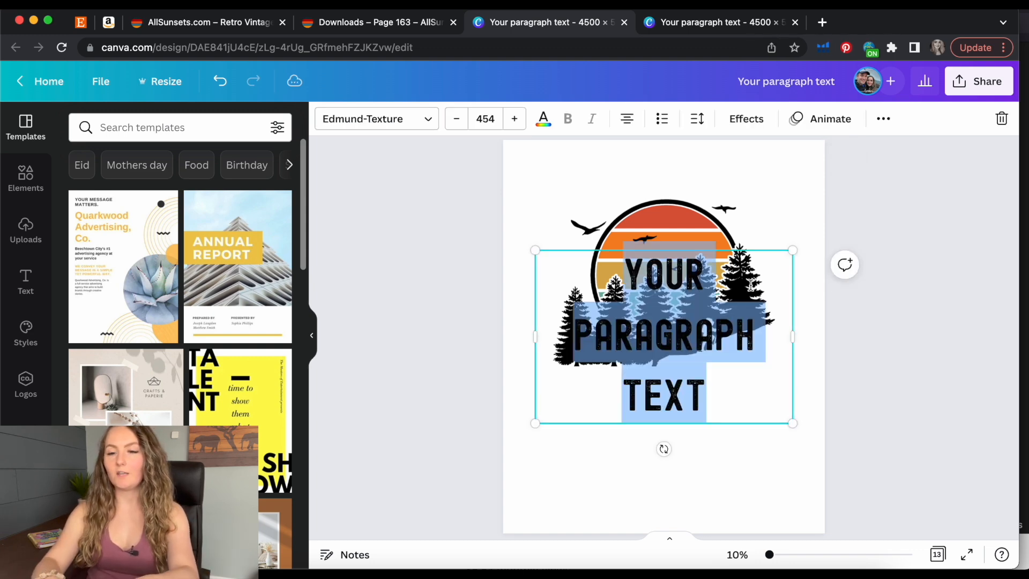
type("ADVENTURE")
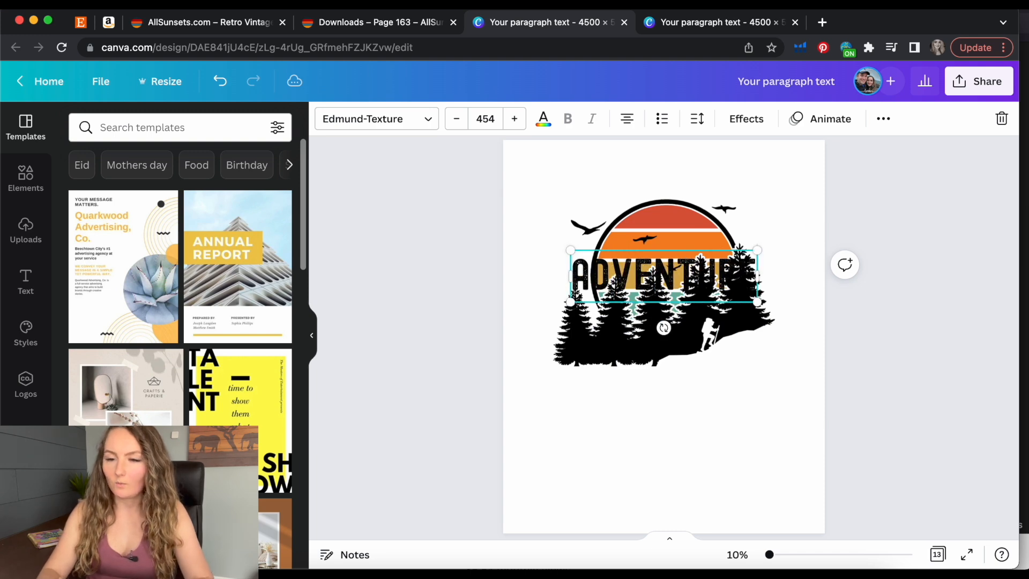
left_click_drag(718, 246, 717, 153)
Add a second text box reading "AWAITS" and place it centered beneath the trees of the hiker graphic
left_click(677, 414)
left_click(680, 474)
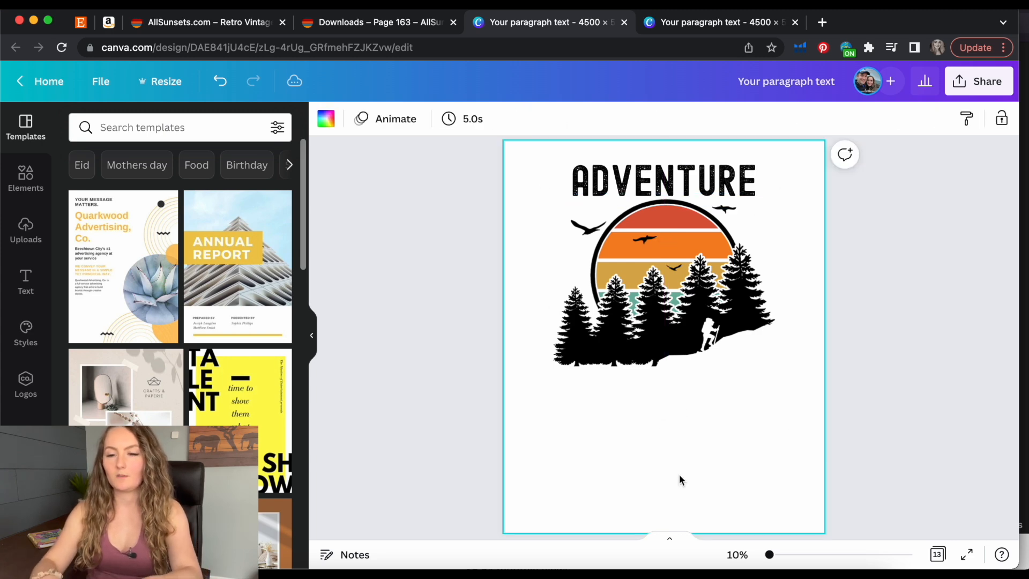
type("tAWAITS")
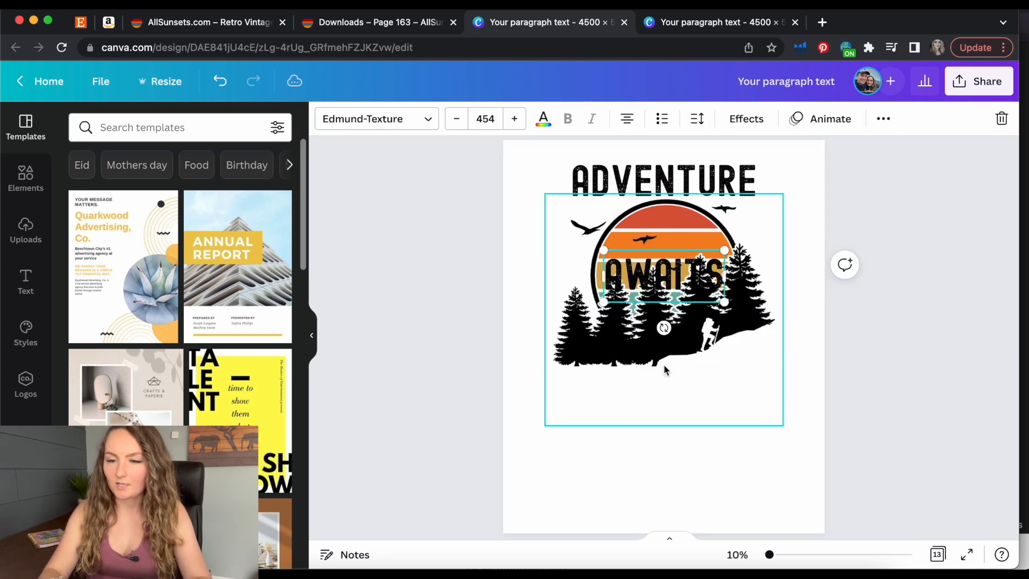
left_click_drag(688, 249, 688, 360)
Change the font of the "ADVENTURE" text to Creative Vintage
left_click(667, 176)
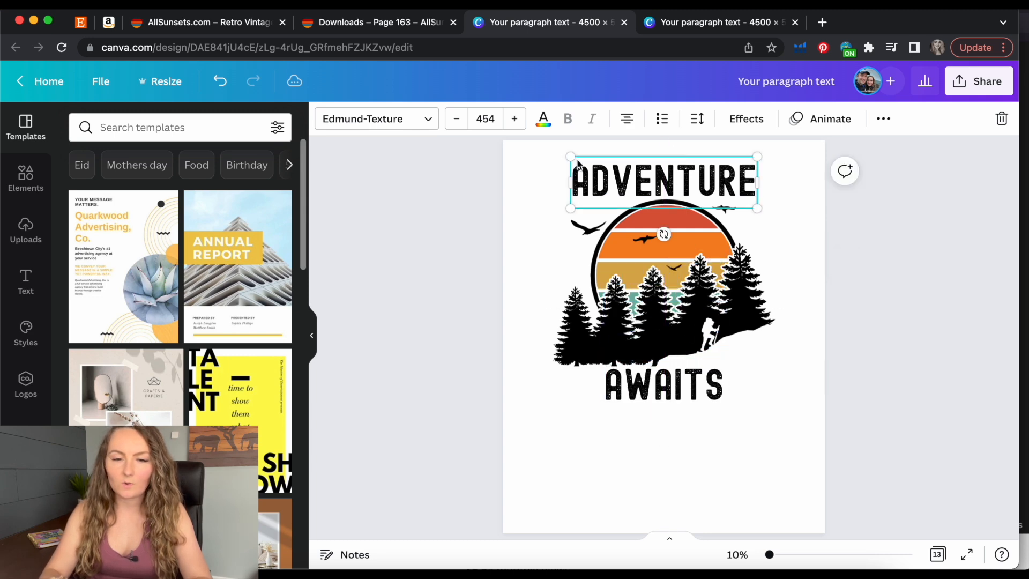
left_click(420, 125)
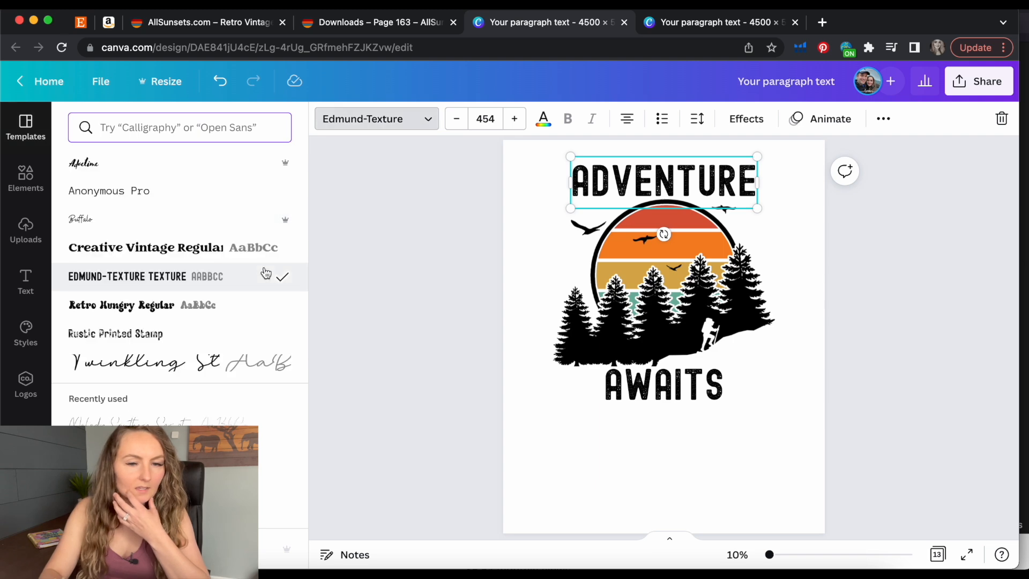
left_click(224, 249)
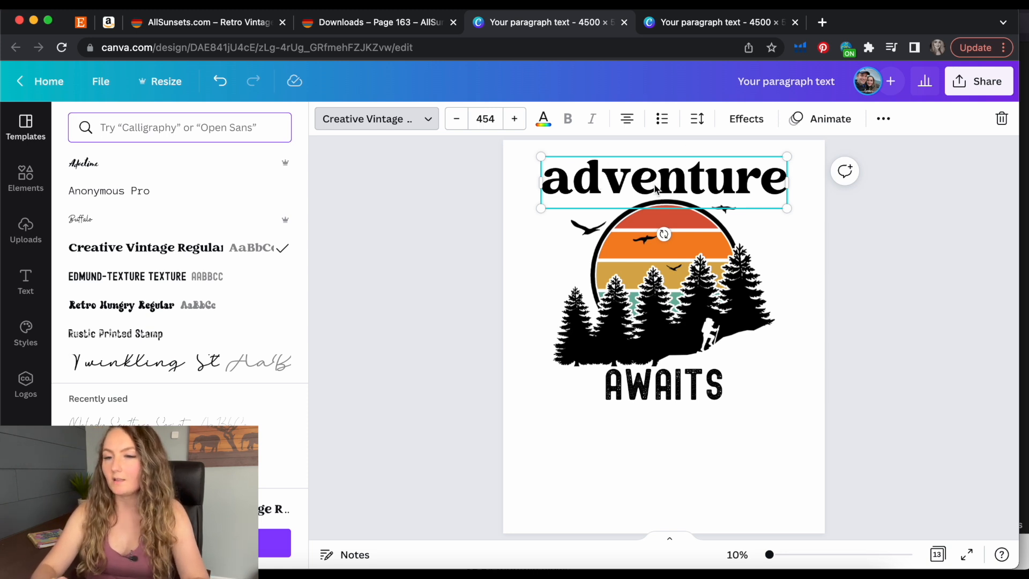
Apply the Curve shape effect to the "adventure" text and set its curve to 94
left_click(749, 125)
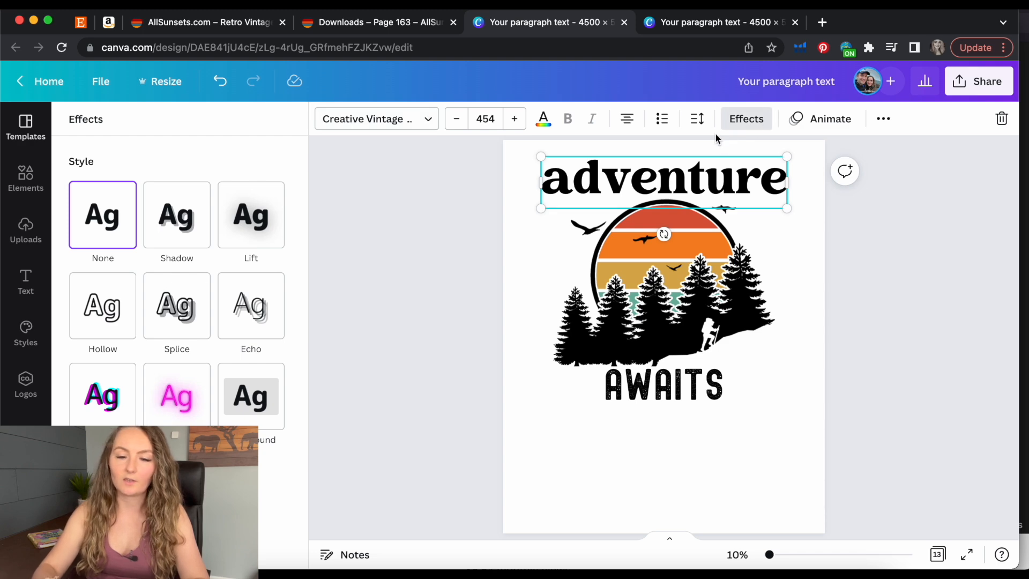
left_click(177, 517)
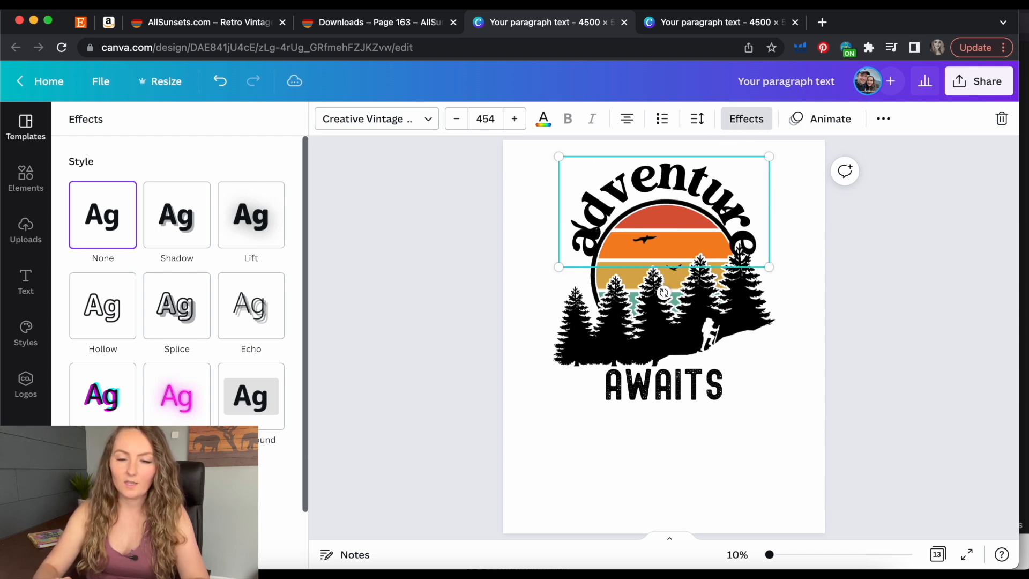
scroll(177, 322, "down", 2)
left_click_drag(284, 549, 279, 548)
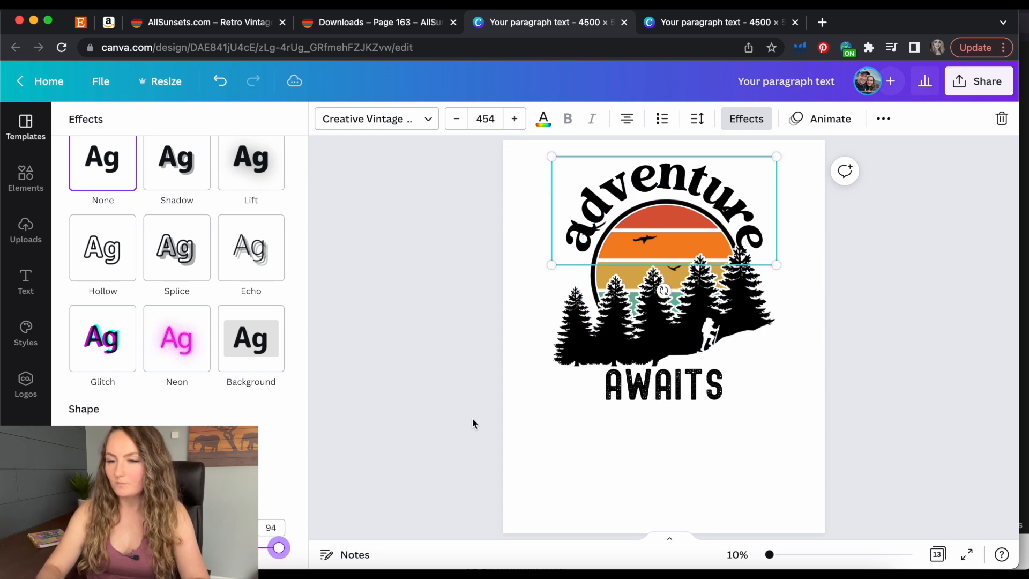
Shrink the curved "adventure" text to size 355, then move and rotate it to follow the upper edge of the sun
left_click_drag(778, 265, 739, 248)
left_click_drag(686, 189, 702, 199)
left_click_drag(759, 255, 744, 246)
left_click_drag(658, 271, 665, 272)
Fine-tune the "adventure" text around the sun by nudging its position and reducing the curve to 85
left_click_drag(272, 549, 271, 548)
left_click_drag(640, 188, 641, 194)
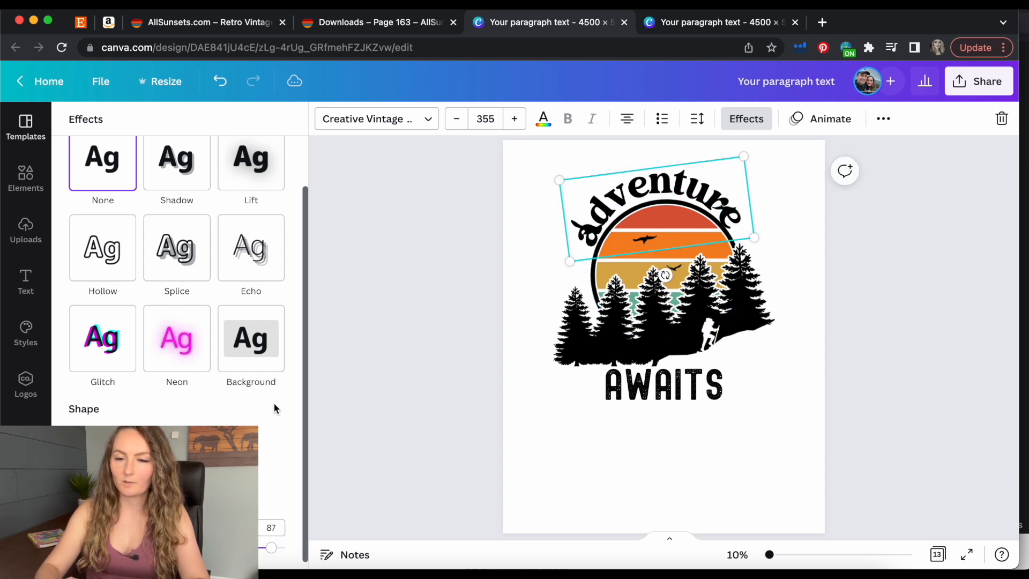
left_click_drag(273, 552, 270, 555)
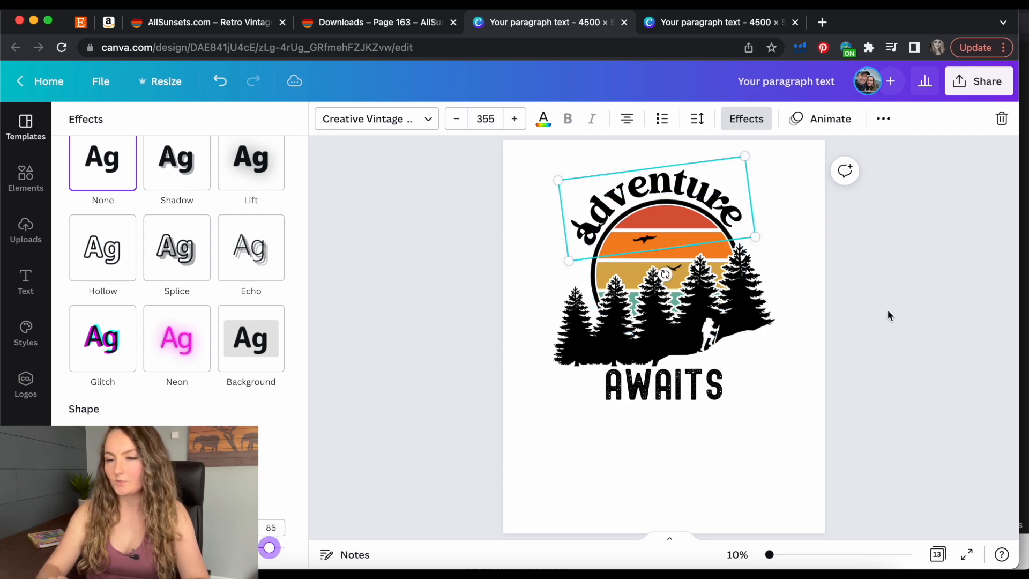
left_click(890, 311)
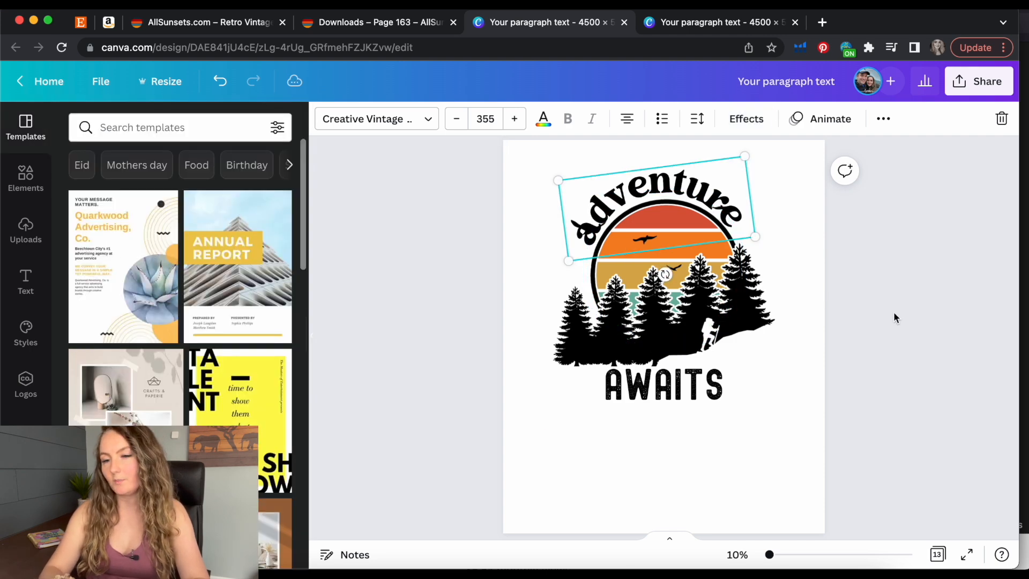
Erase the two birds outside the sun circle using the Background Remover's Erase brush at size 25, and apply the result
left_click(774, 304)
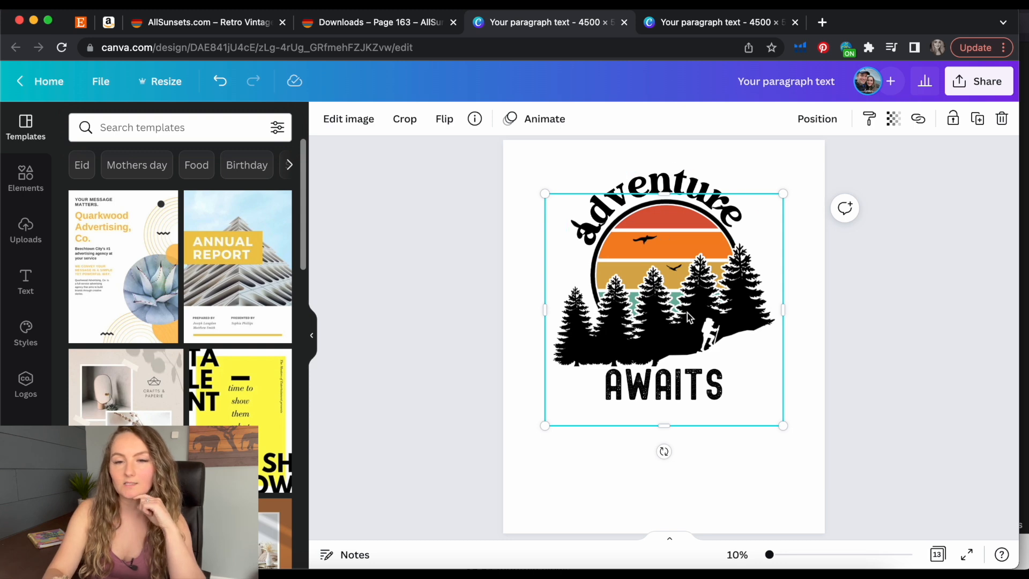
left_click(369, 121)
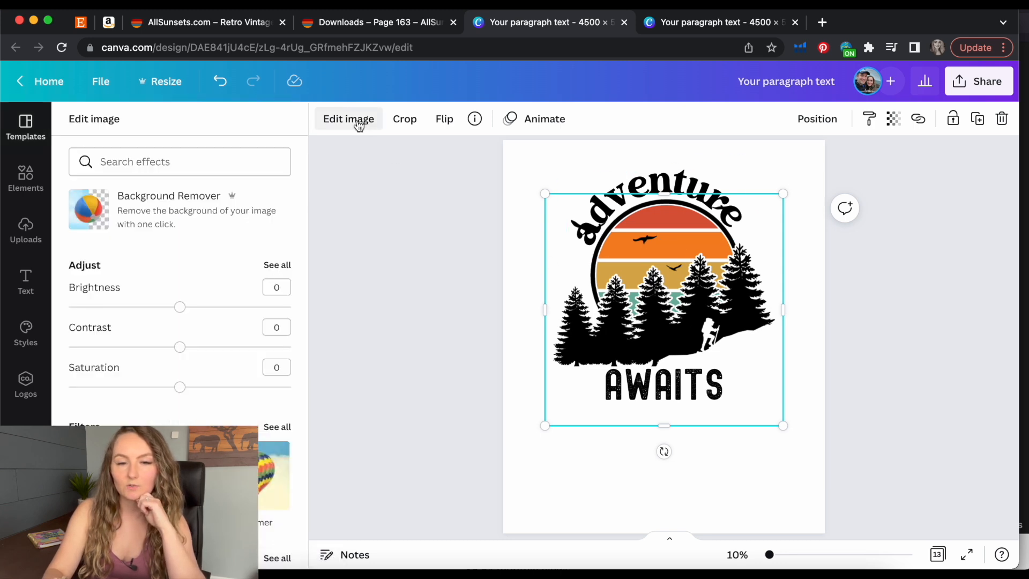
left_click(178, 213)
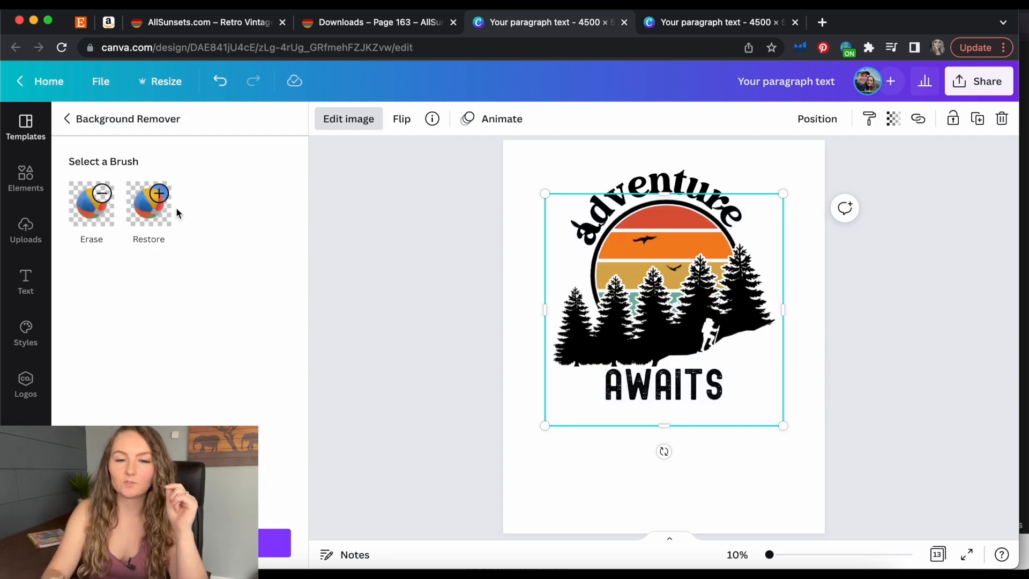
left_click(89, 198)
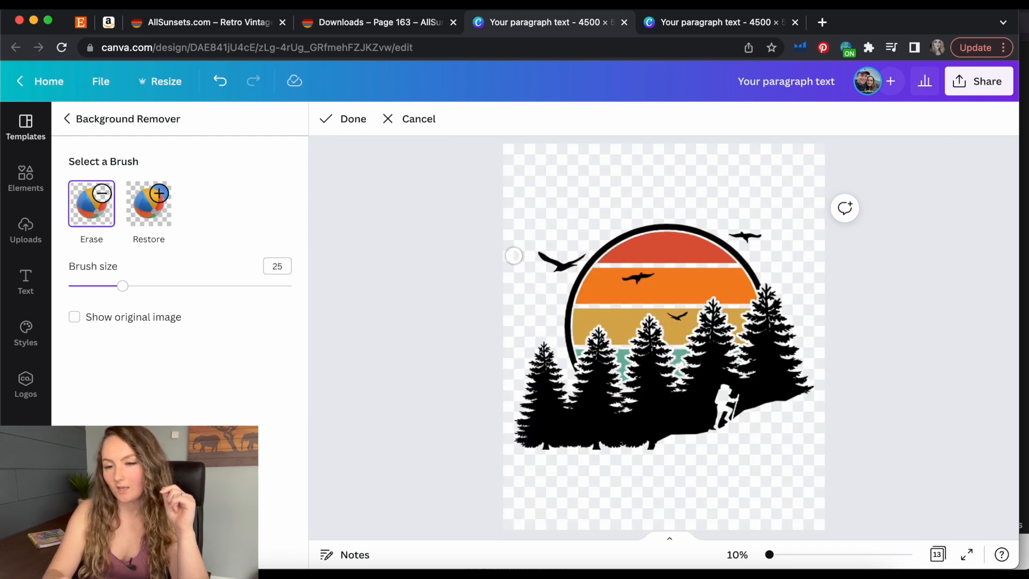
mouse_move(543, 243)
left_mouse_down()
mouse_move(539, 265)
mouse_move(580, 249)
mouse_move(553, 270)
left_mouse_up()
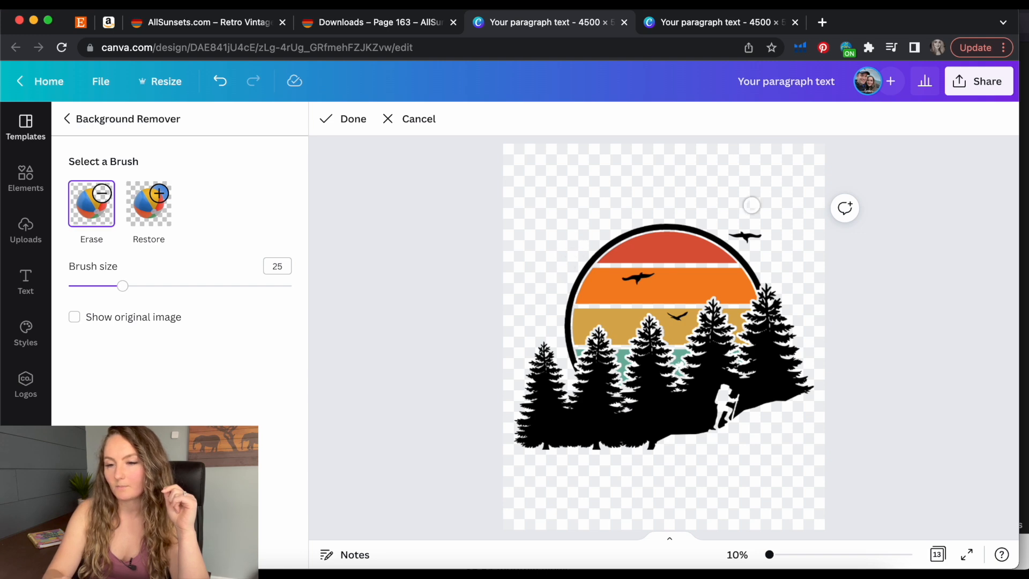
left_click_drag(729, 228, 759, 237)
left_click(321, 120)
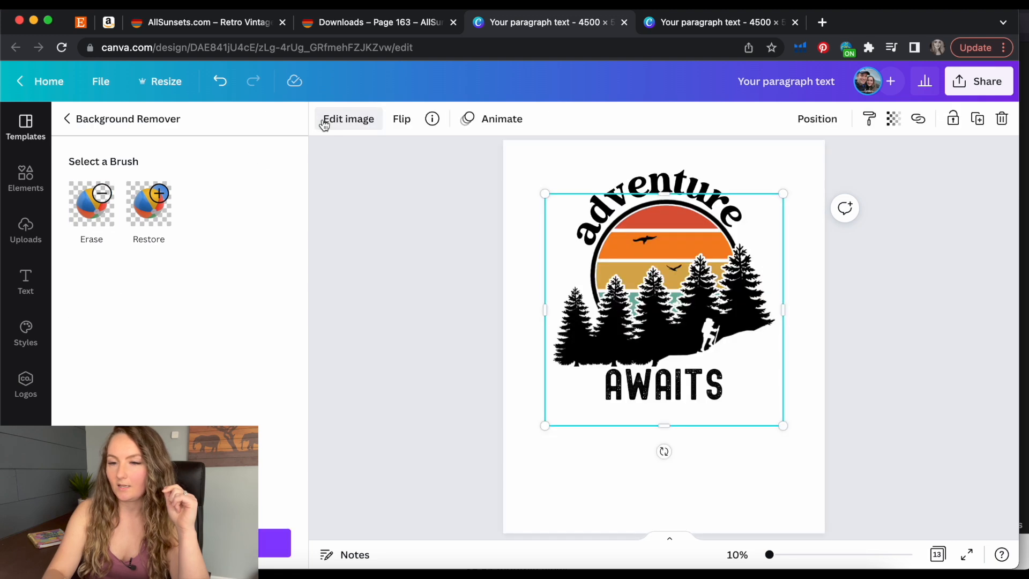
left_click(682, 183)
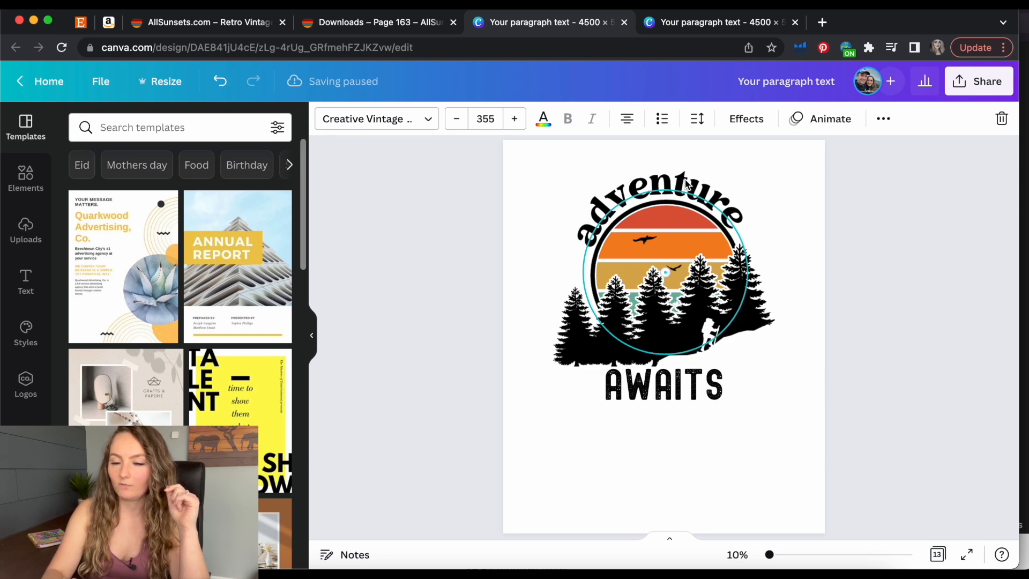
left_click(868, 225)
Try the Melody Southern font on the "AWAITS" text, then set it to the Twinkling Stars script font
left_click(700, 383)
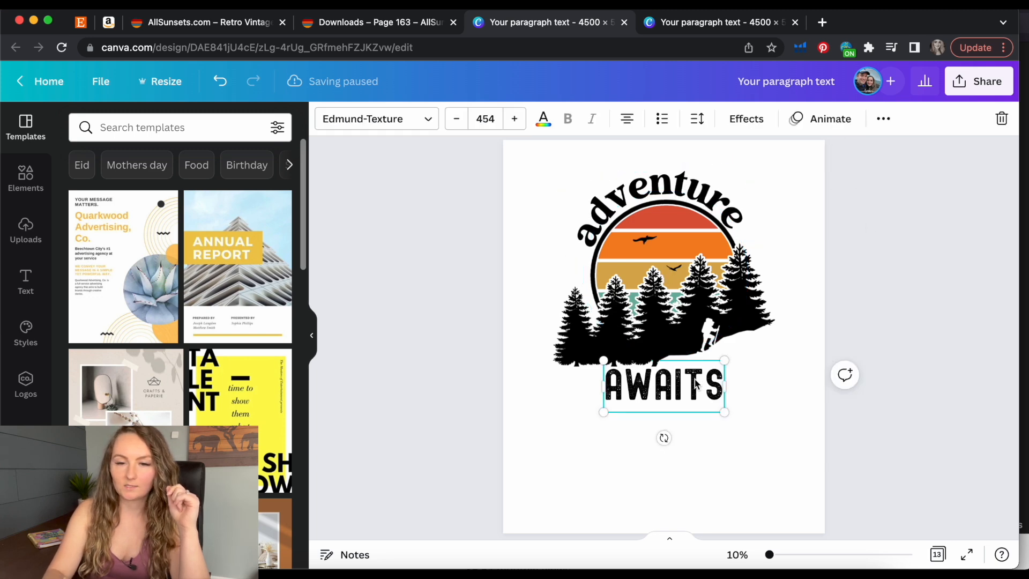
left_click(386, 127)
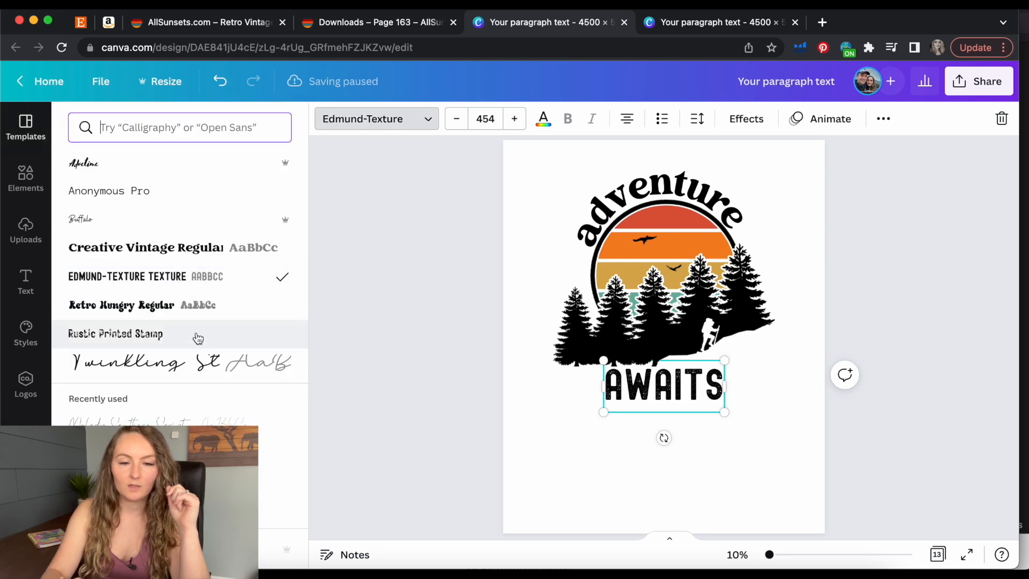
left_click(161, 424)
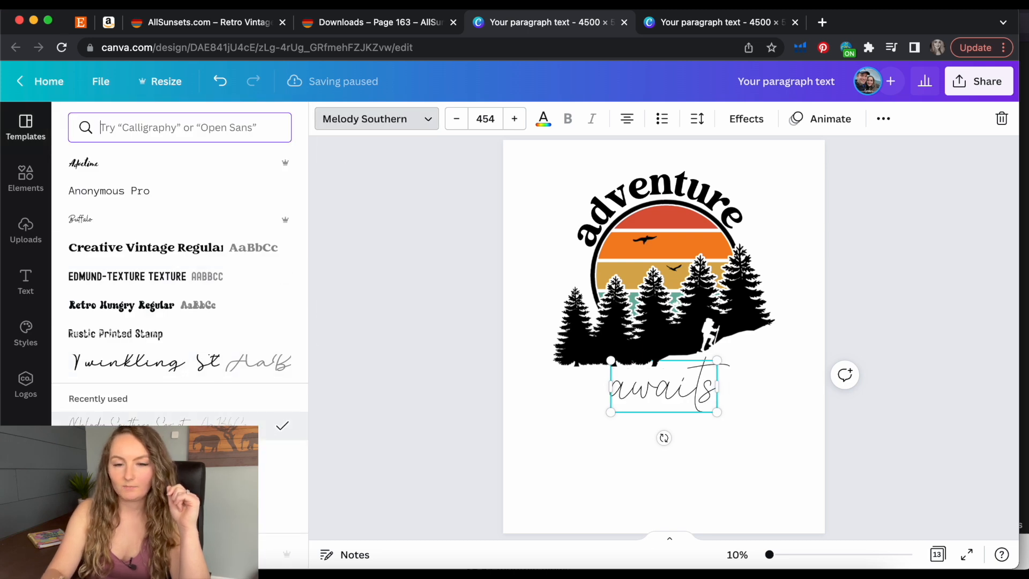
left_click(178, 369)
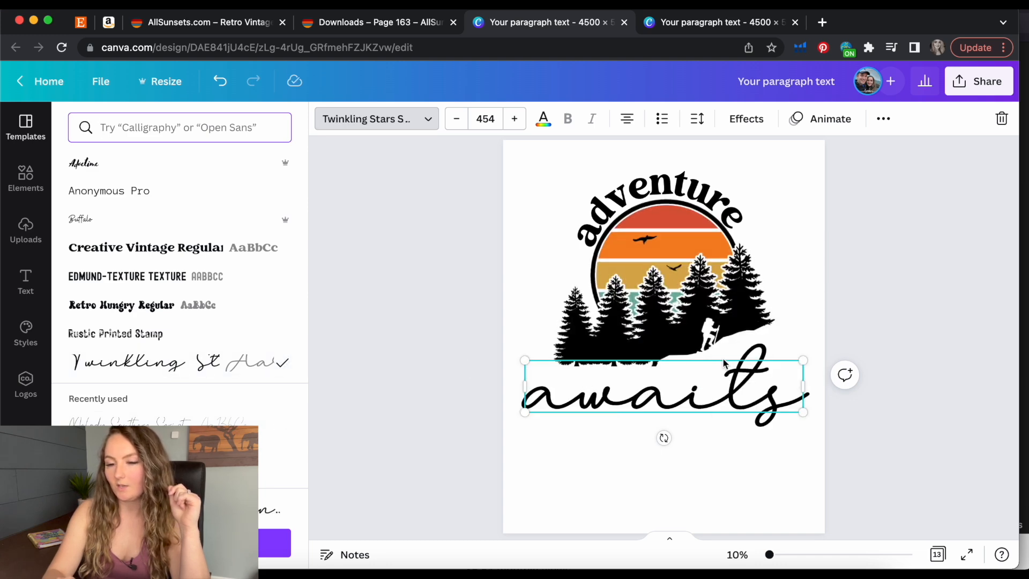
Resize the script "awaits" text to size 374 and position it directly under the trees, matching the graphic's width
left_click_drag(798, 413, 775, 409)
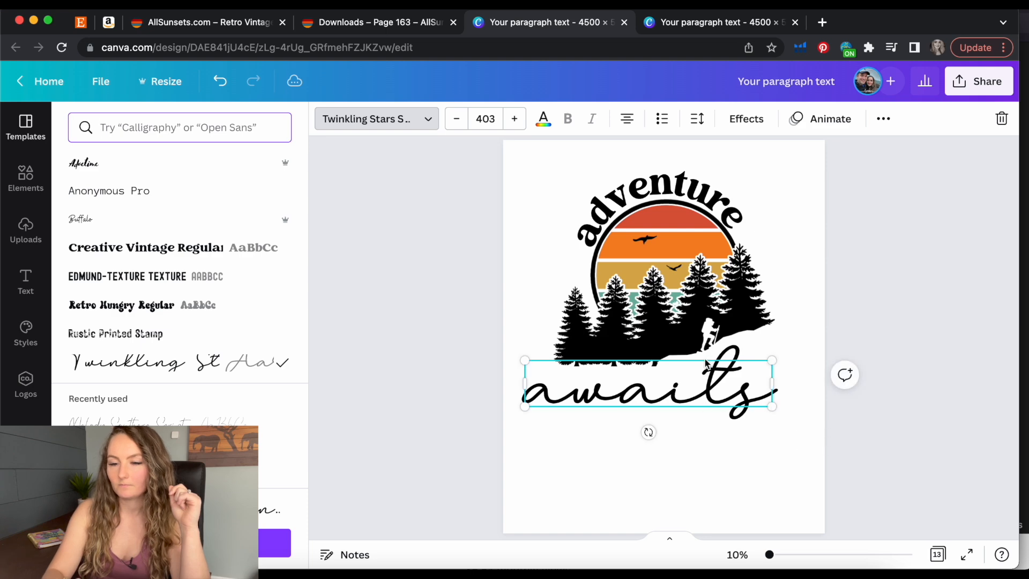
left_click_drag(682, 409, 711, 399)
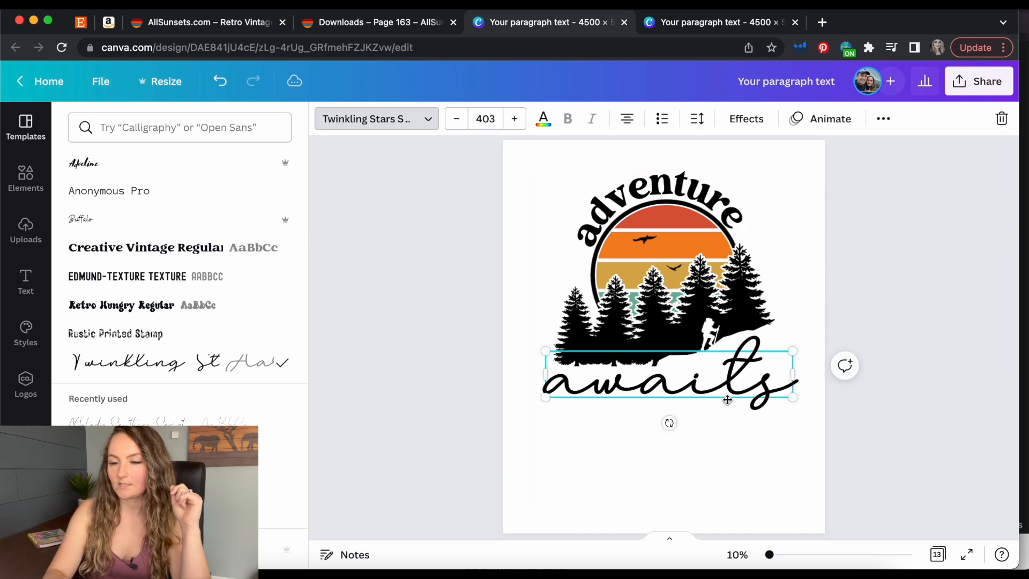
left_click_drag(791, 400, 775, 395)
left_click_drag(674, 420, 682, 419)
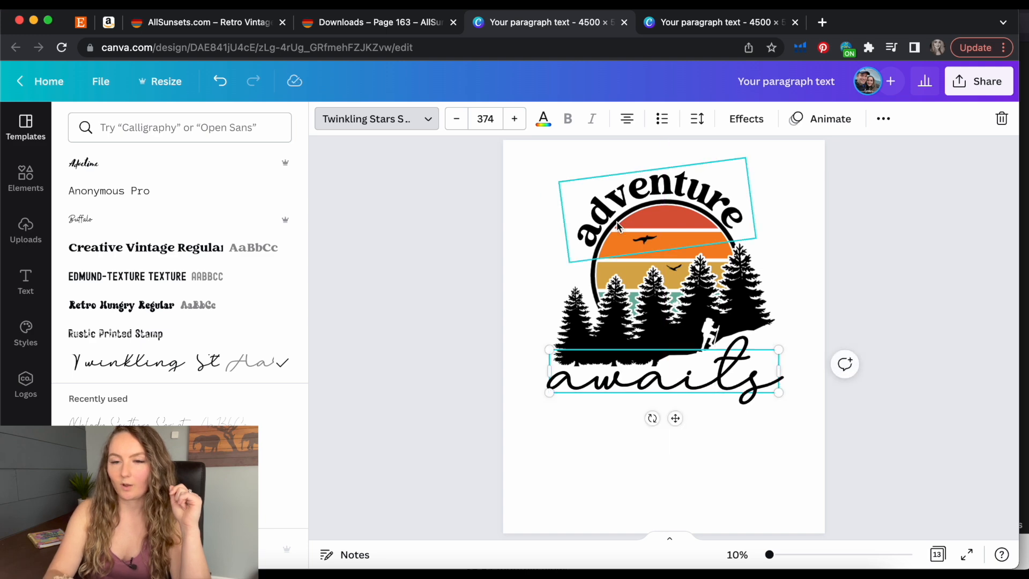
Recolor the "awaits" text with the teal green photo color taken from the forest sunset graphic
left_click(551, 126)
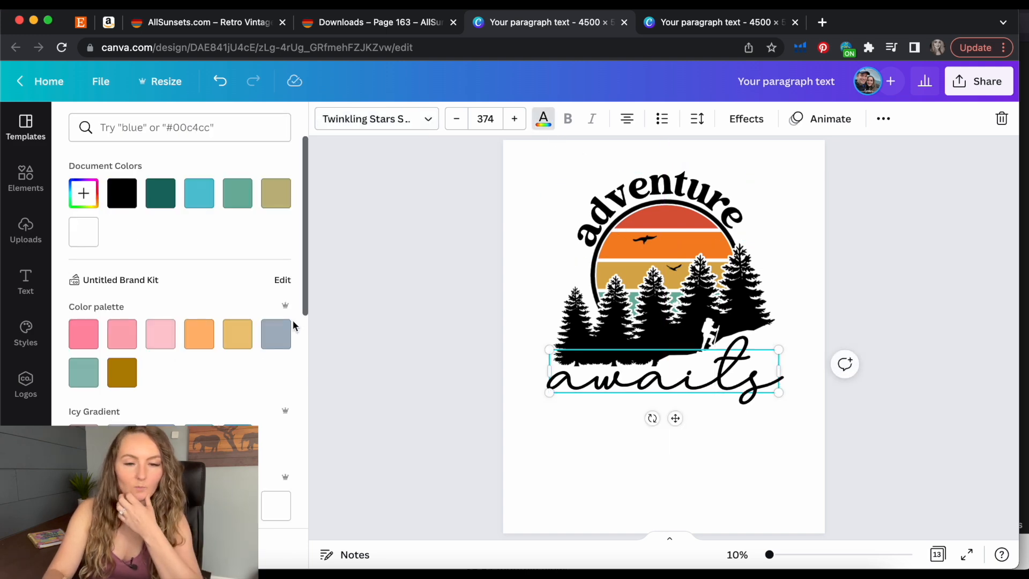
scroll(247, 380, "down", 10)
scroll(242, 384, "down", 5)
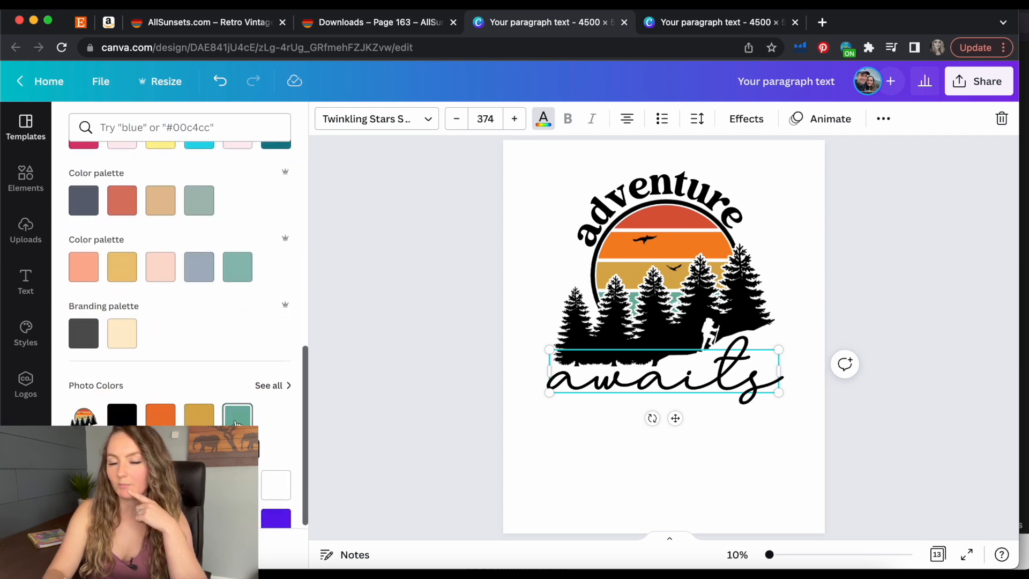
left_click(236, 420)
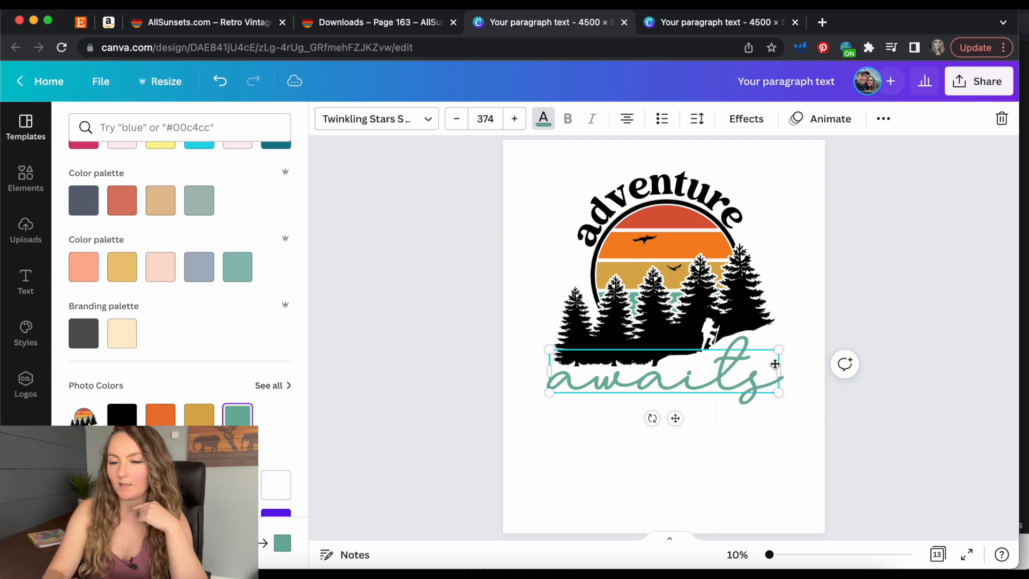
Reduce the script "awaits" text to size 357 and center it directly under the trees
left_click_drag(773, 395, 752, 391)
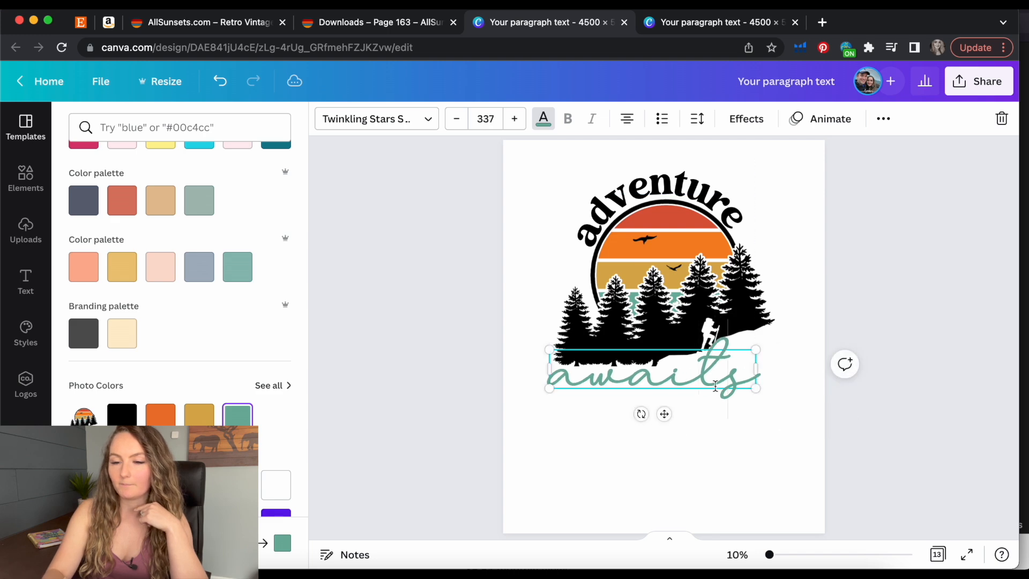
left_click_drag(667, 414, 675, 417)
left_click_drag(760, 391, 773, 393)
left_click_drag(677, 421, 679, 420)
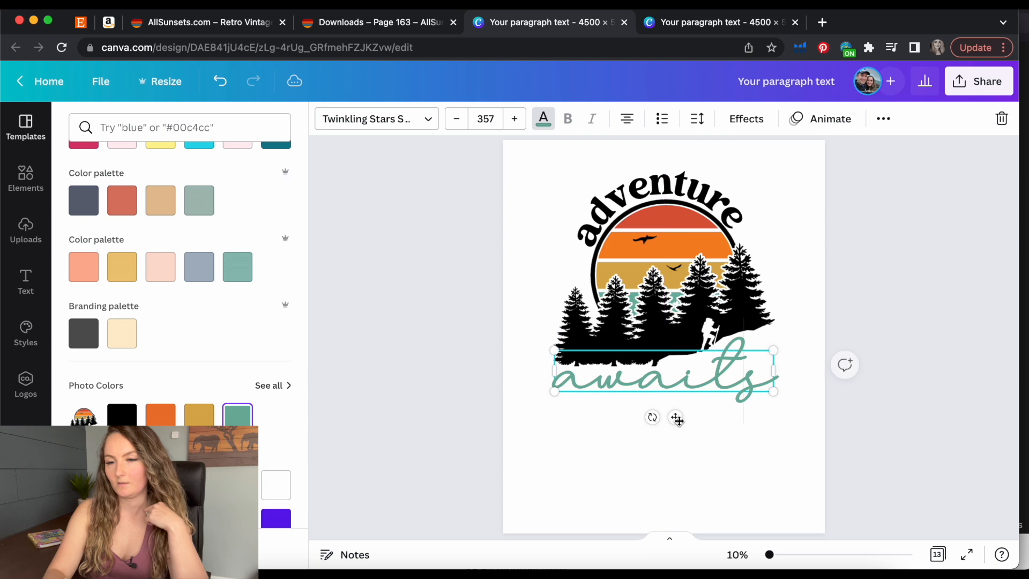
left_click(862, 299)
Set the curve of the "adventure" text to 83 so it follows the sun circle
left_click(735, 214)
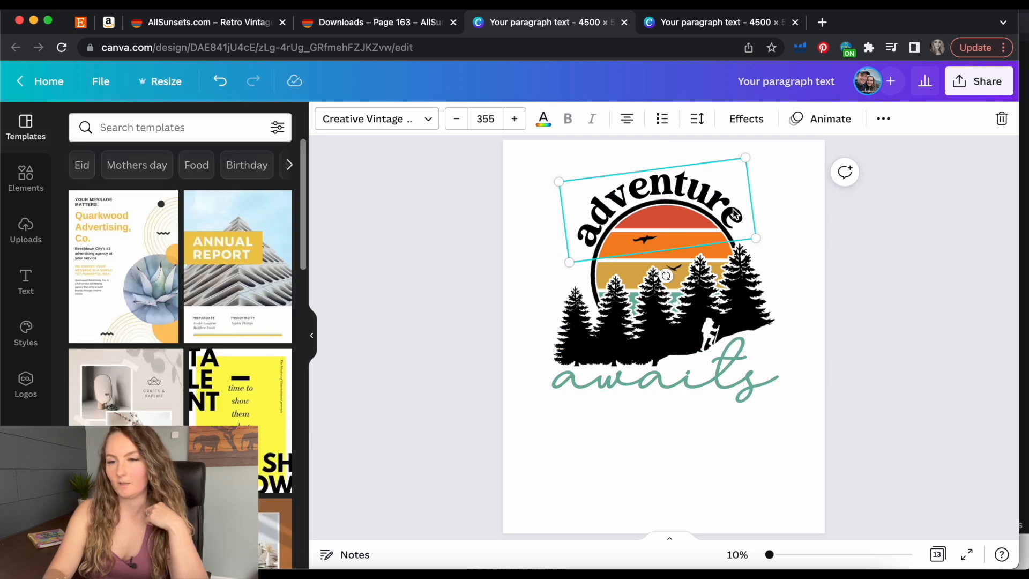
left_click(747, 118)
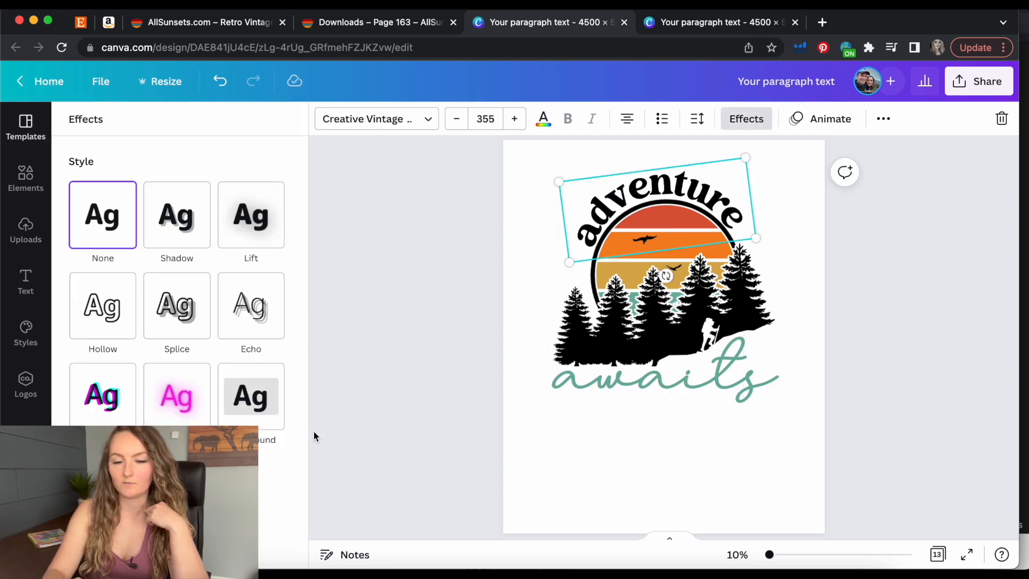
scroll(188, 348, "down", 2)
scroll(266, 546, "down", 1)
left_click_drag(268, 546, 266, 545)
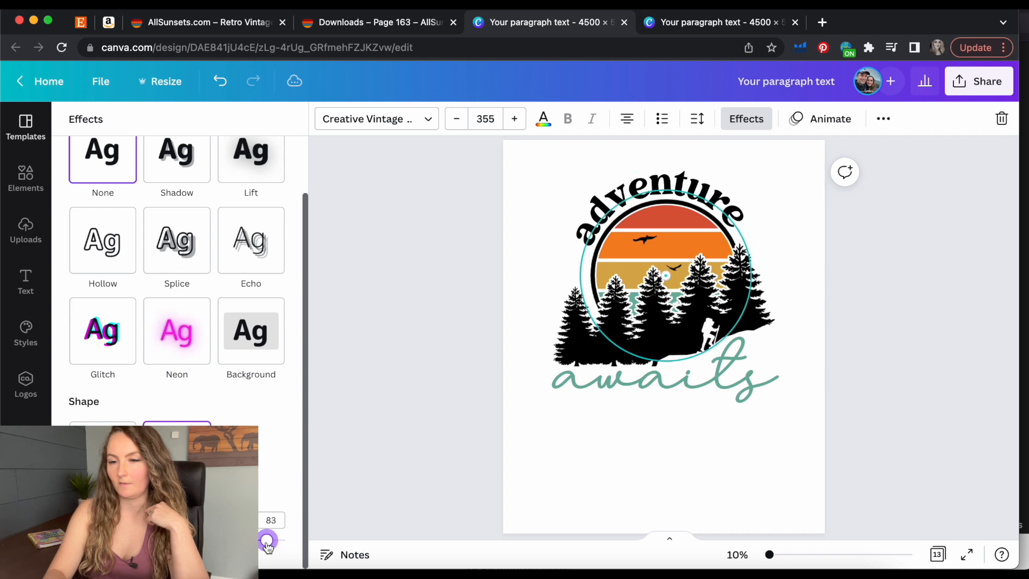
left_click(839, 307)
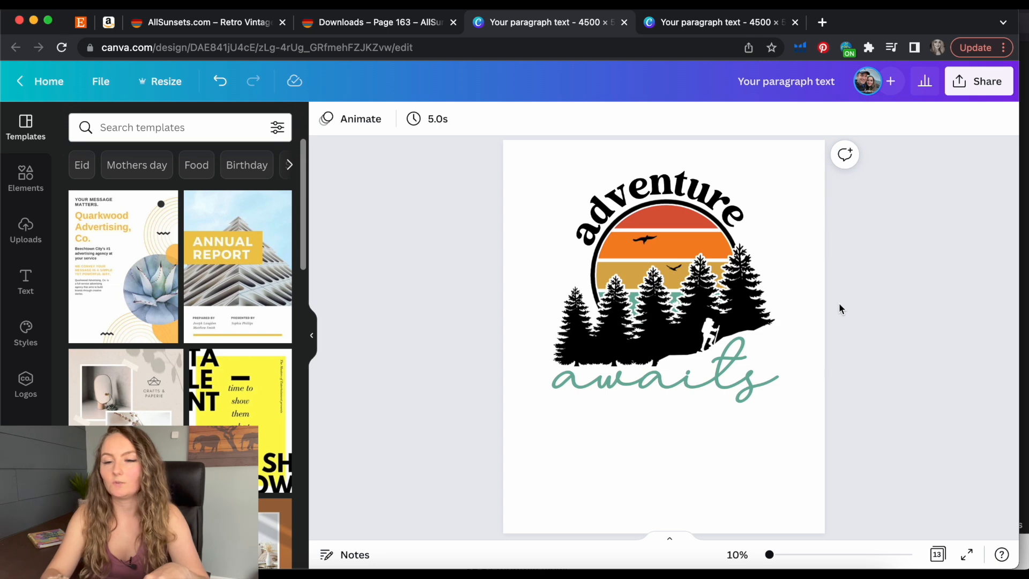
Paste the copied text onto page 6 with the mountain sunray graphic and change it to "LAST TRAIL BEFORE"
scroll(857, 321, "down", 5)
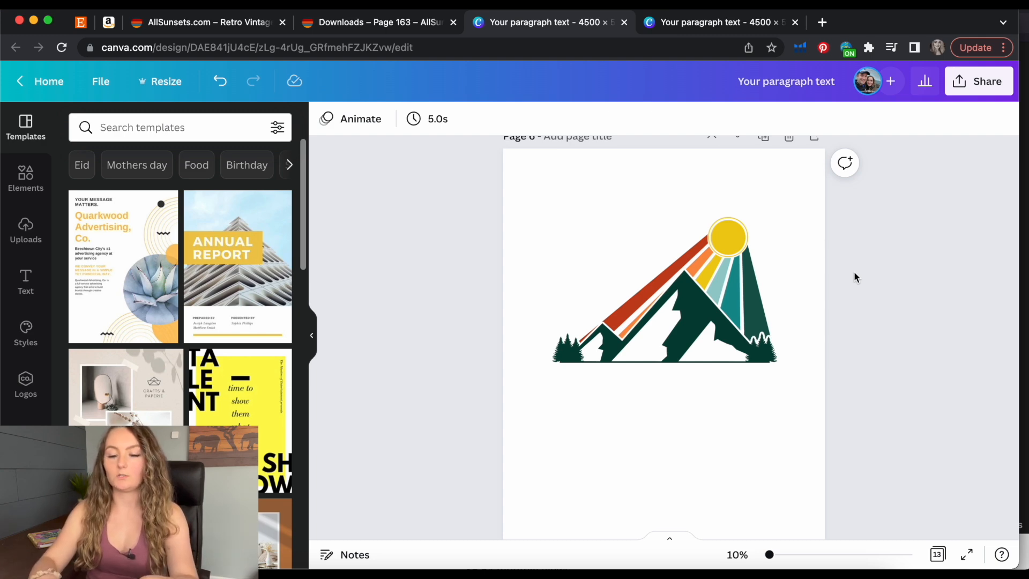
key("ctrl+v")
type("LAST TRAIL BEFORE")
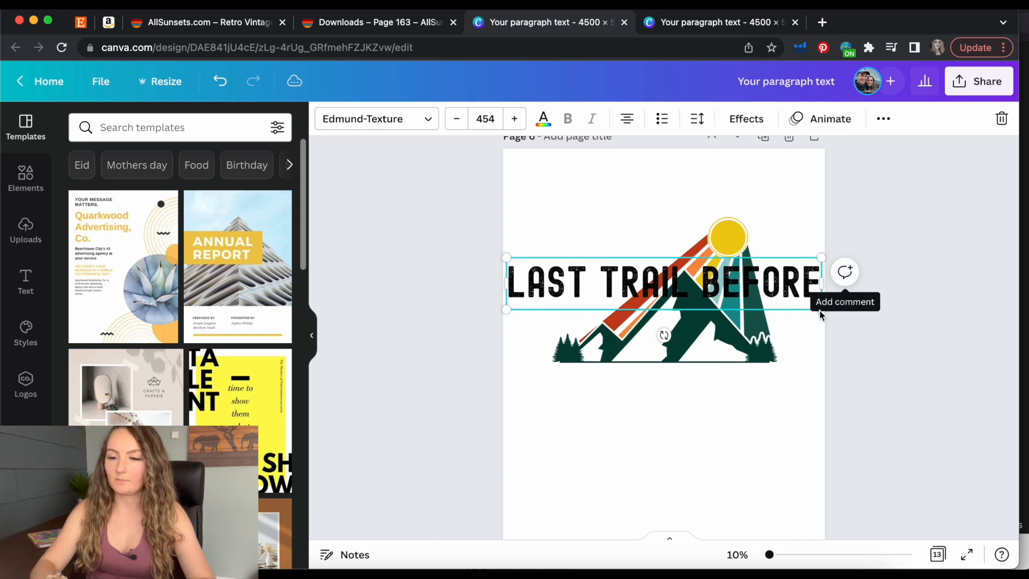
Shrink the "LAST TRAIL BEFORE" text to size 270, tilt it parallel to the red ray and place it just above
left_click_drag(823, 310, 694, 288)
left_click_drag(589, 314, 632, 321)
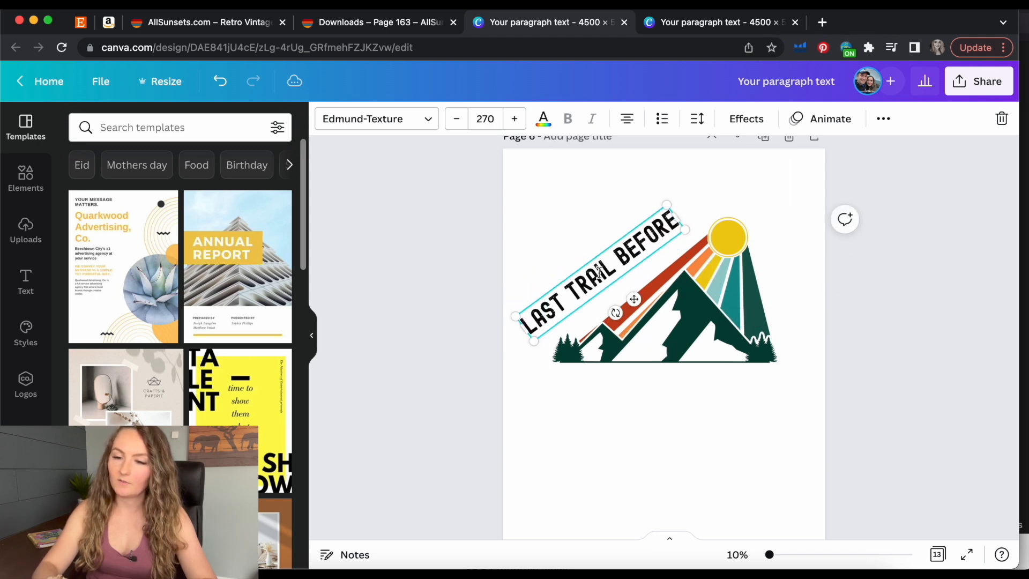
mouse_move(645, 302)
left_mouse_down()
mouse_move(674, 297)
mouse_move(651, 310)
left_mouse_up()
Set the "last trail before" text to the Buffalo font at size 396 and align it along the red ray's upper edge
left_click(376, 119)
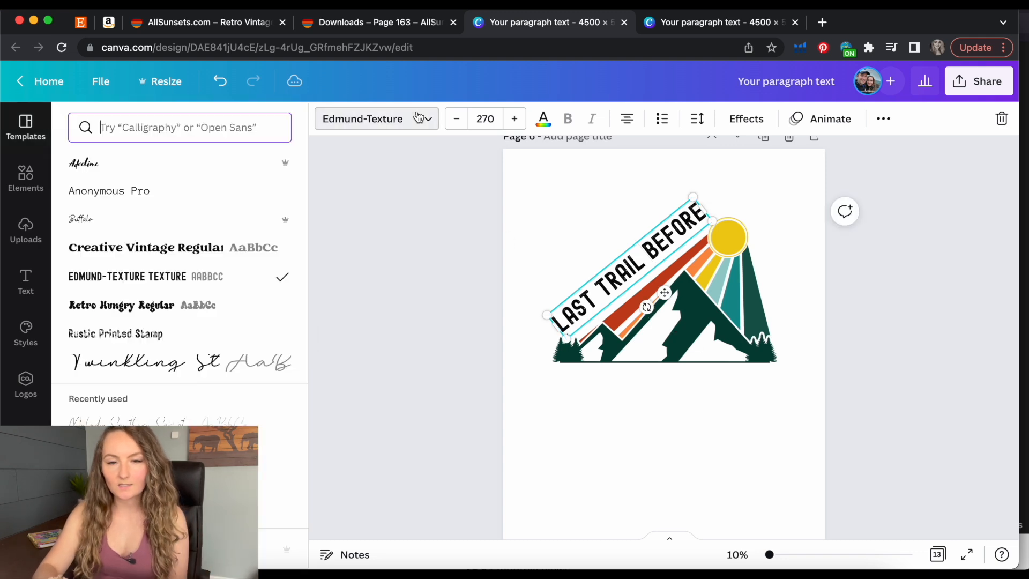
left_click(214, 216)
left_click_drag(714, 224, 767, 209)
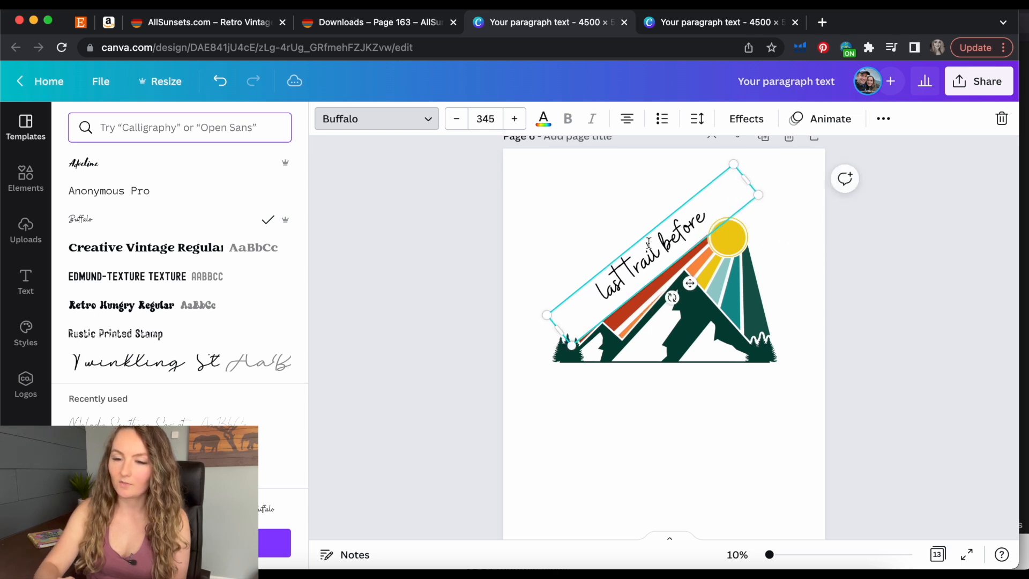
left_click_drag(690, 285, 671, 304)
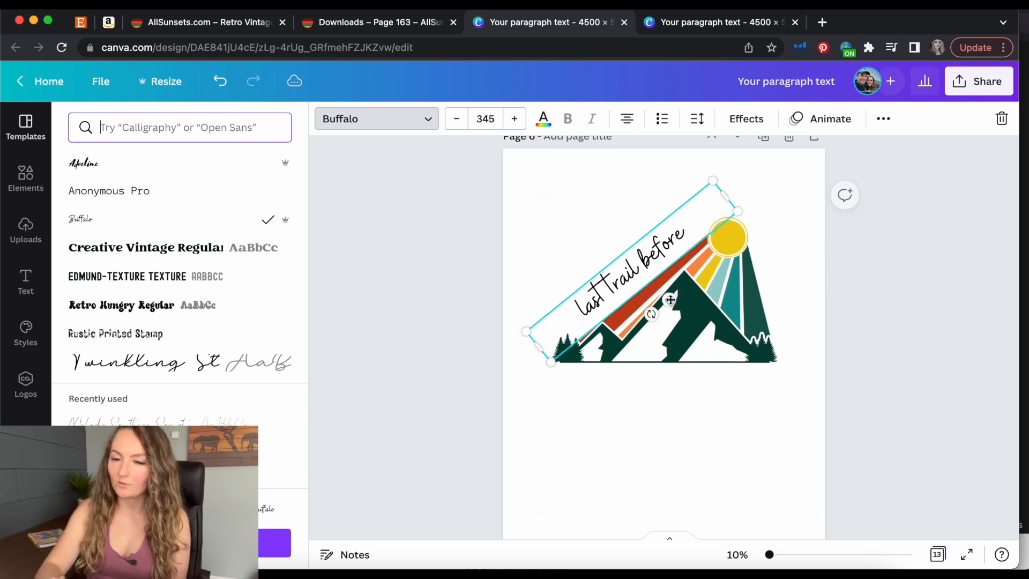
left_click_drag(738, 212, 774, 207)
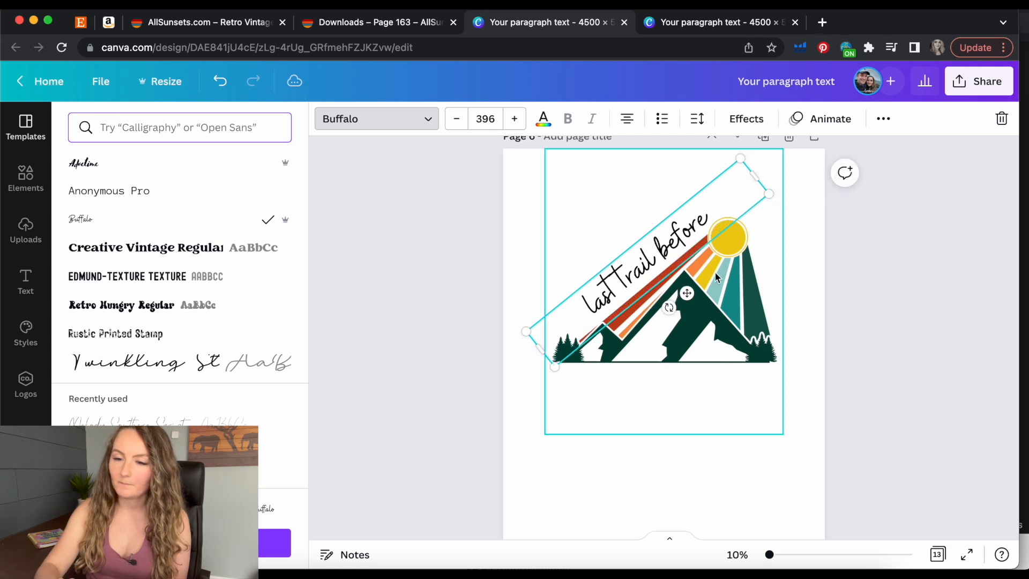
left_click_drag(686, 299, 661, 320)
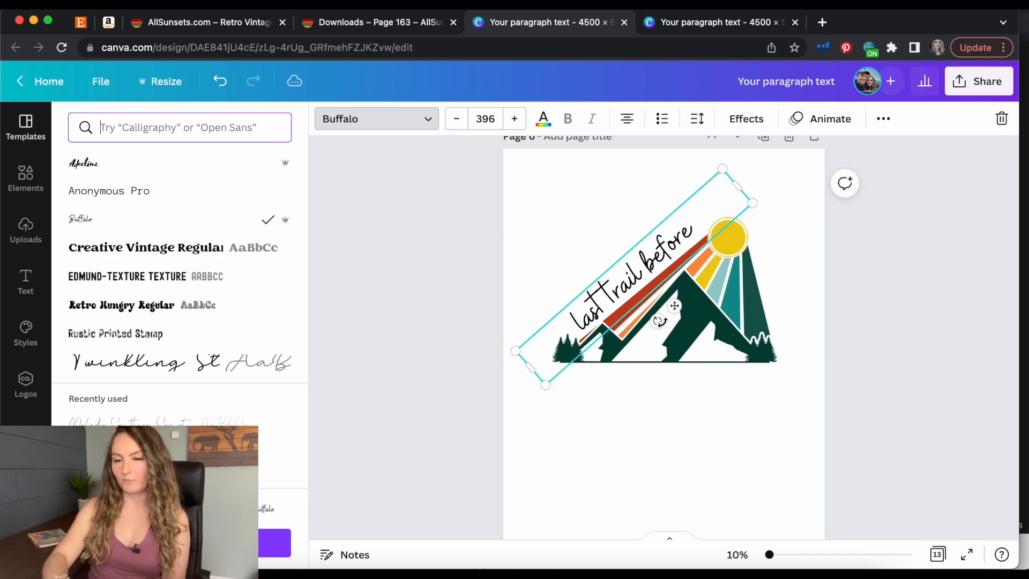
left_click(872, 256)
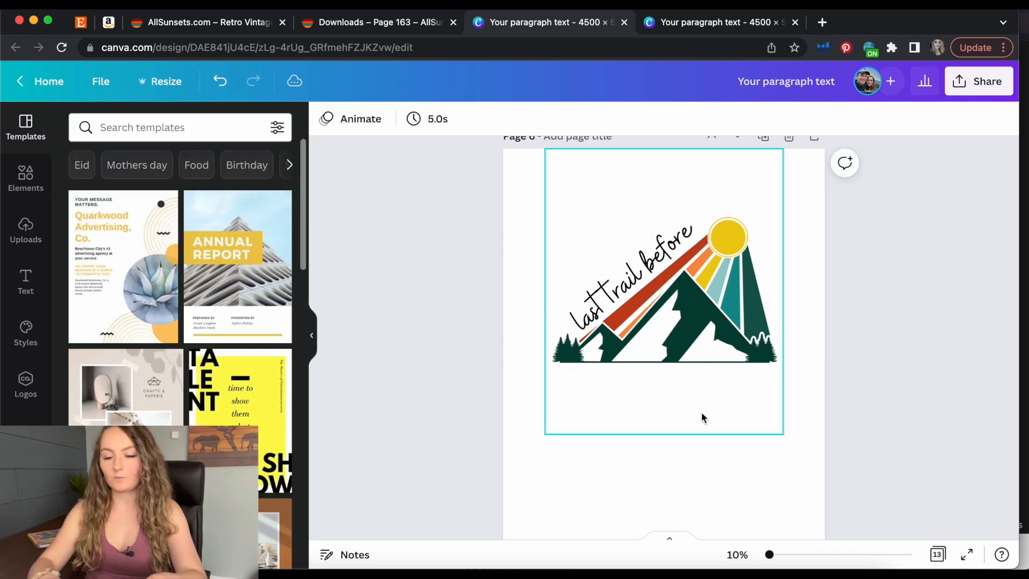